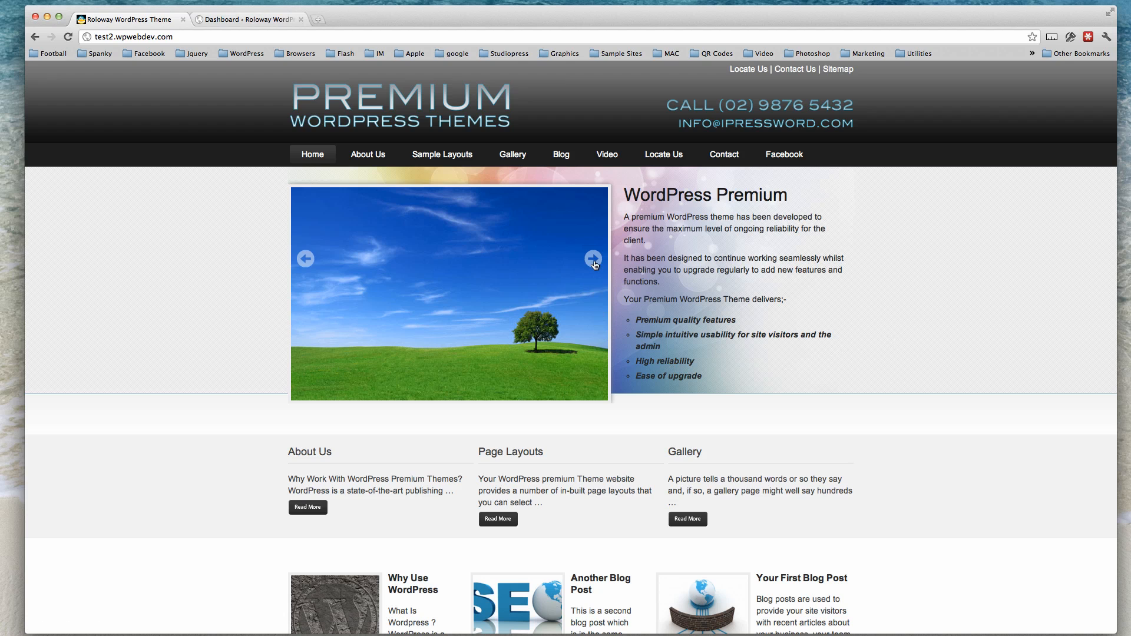
Browse forward and back through the slideshow images on the site's home page
left_click(594, 265)
left_click(595, 265)
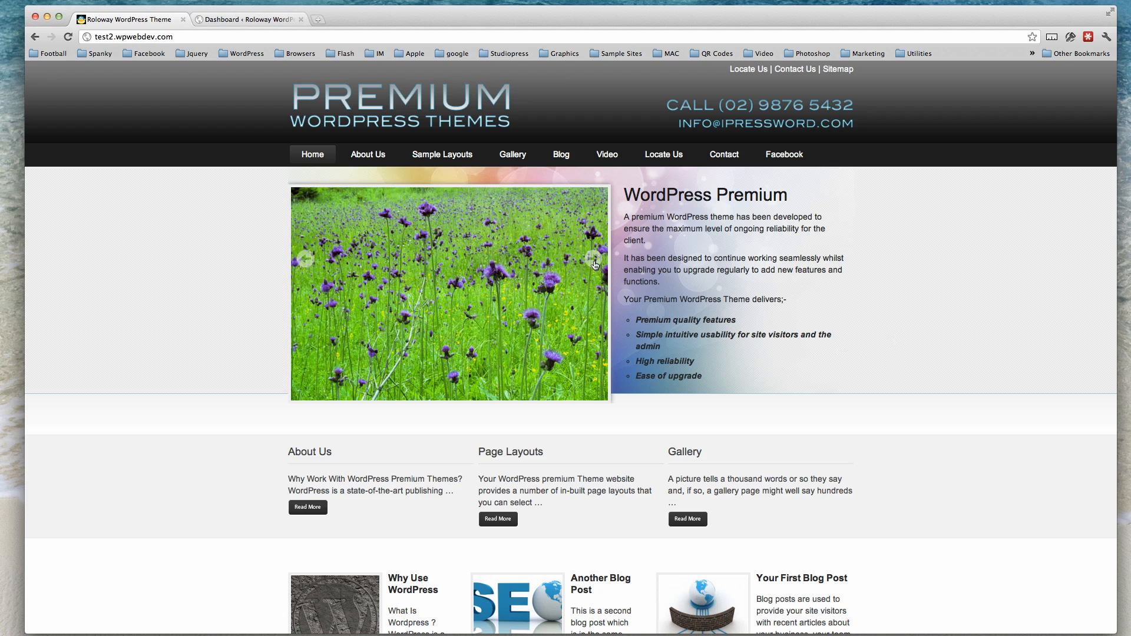
left_click(305, 263)
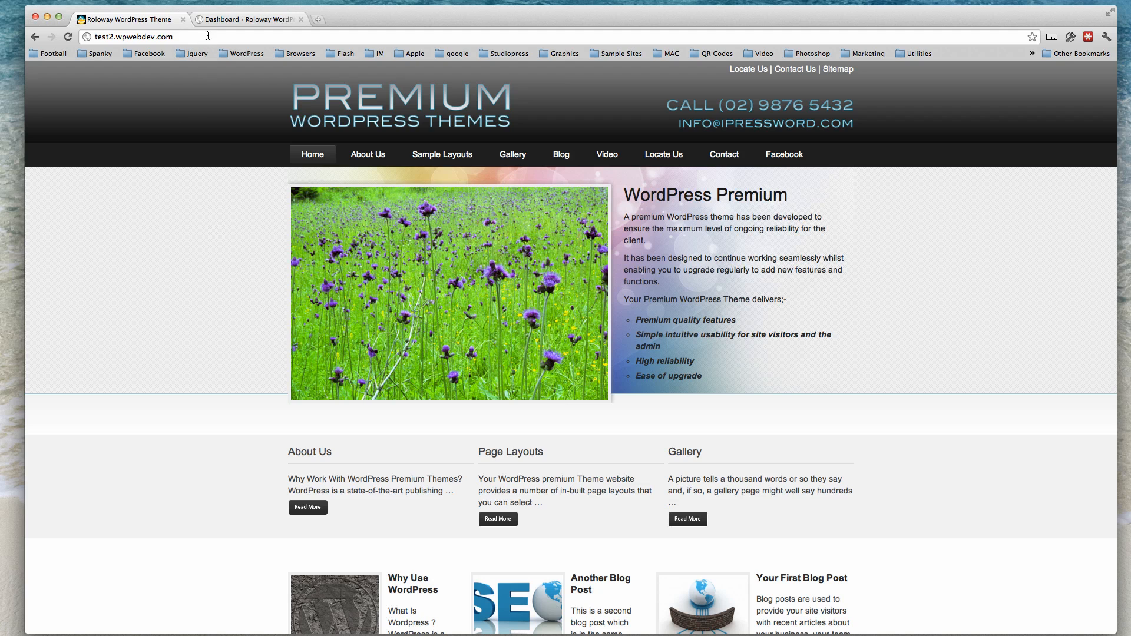
In the WordPress dashboard, go to the DisplayBuddy slideshow settings and open the Homepage group for editing
left_click(227, 20)
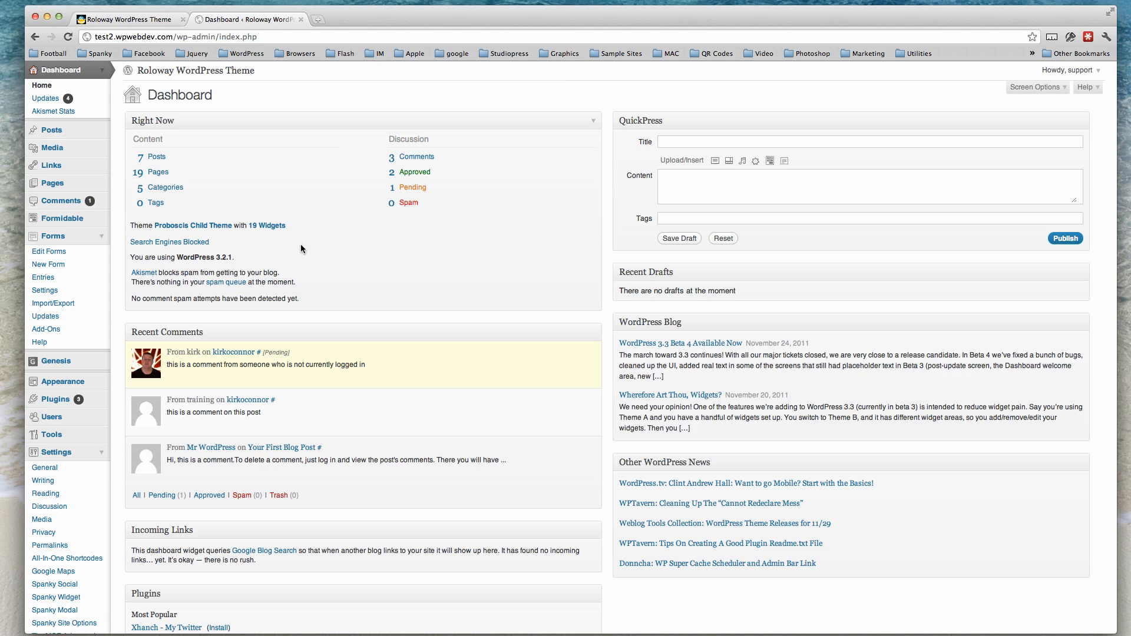
scroll(313, 246, "down", 5)
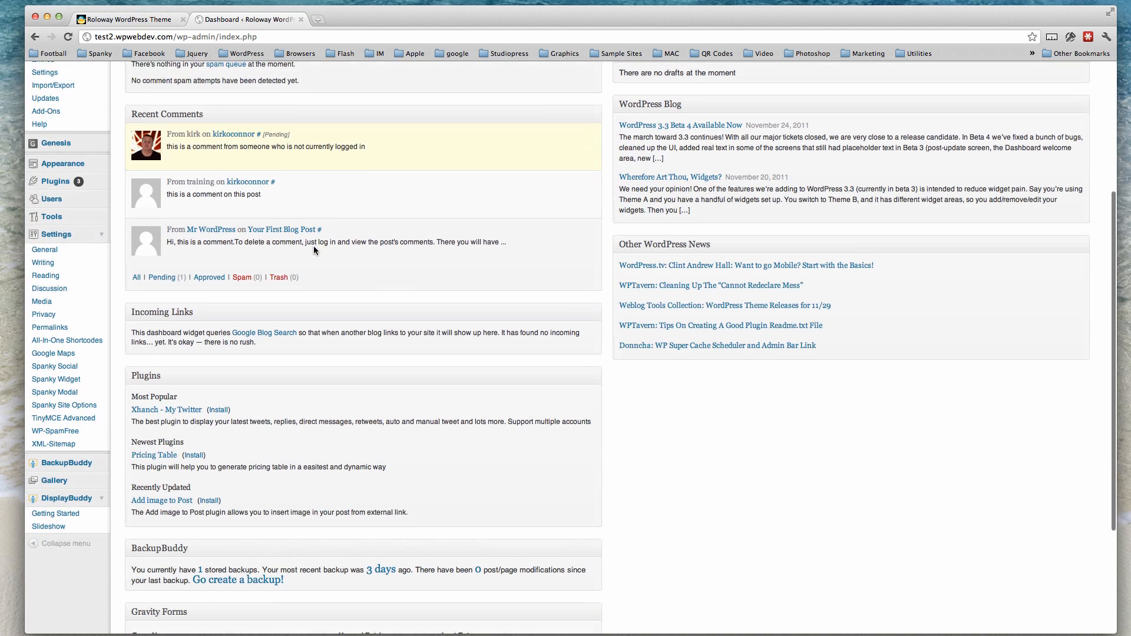
scroll(314, 246, "down", 2)
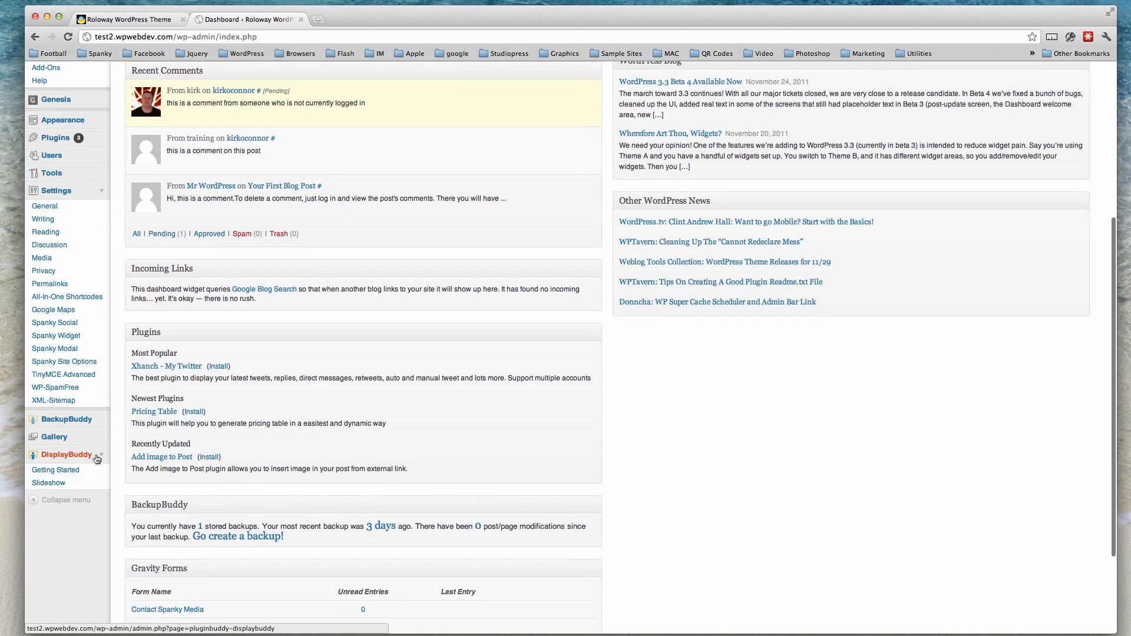
left_click(102, 458)
left_click(102, 458)
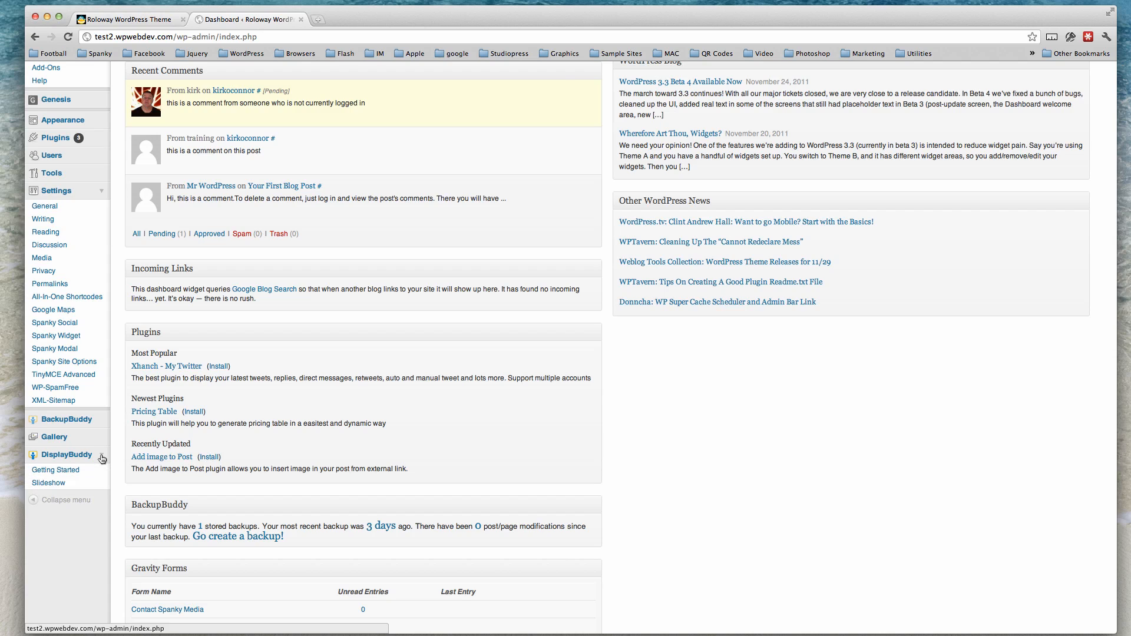
scroll(102, 458, "up", 1)
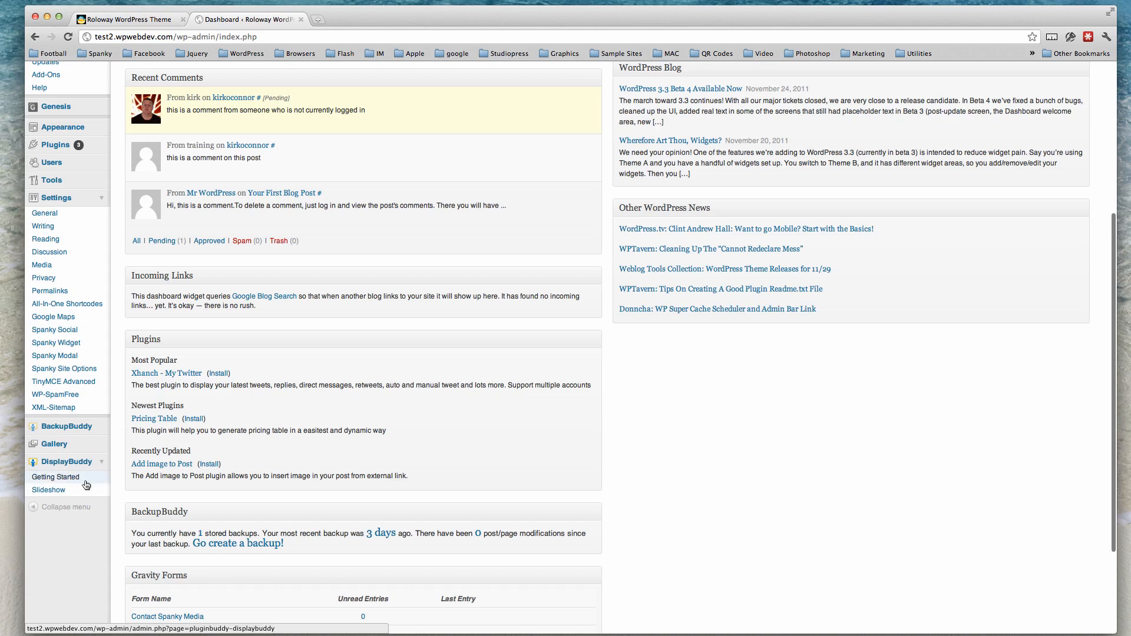
left_click(52, 491)
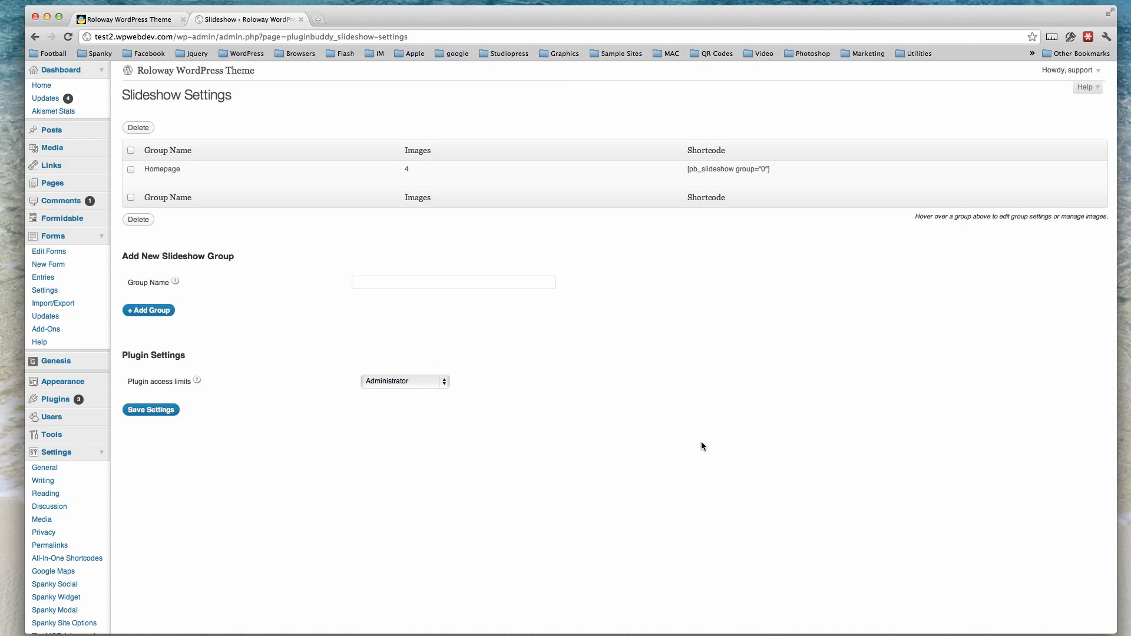
mouse_move(185, 170)
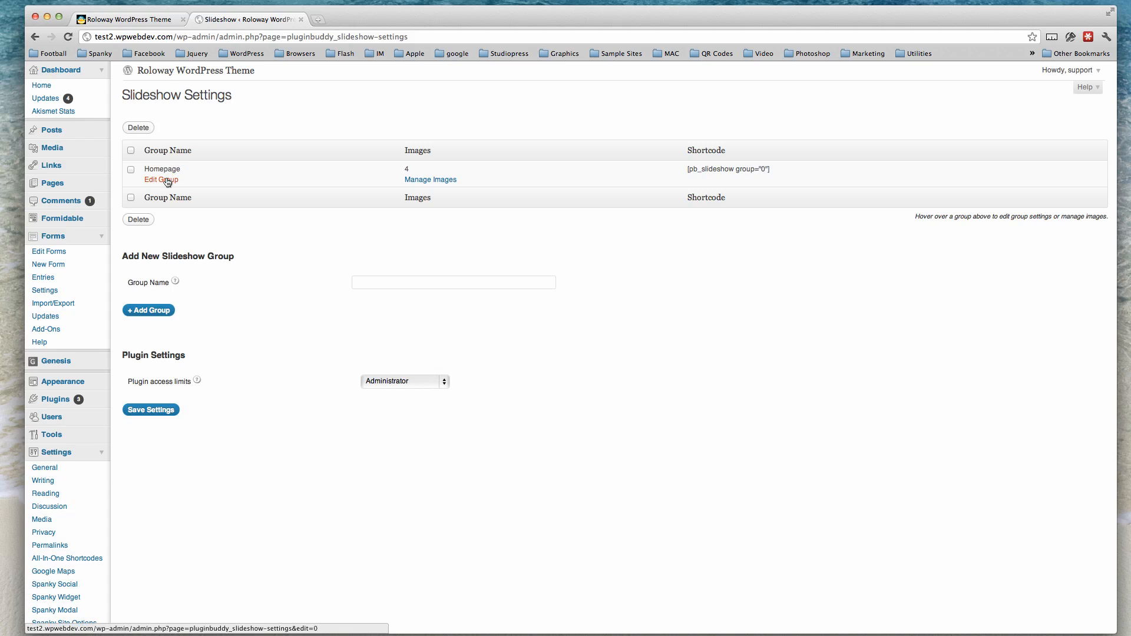
left_click(167, 180)
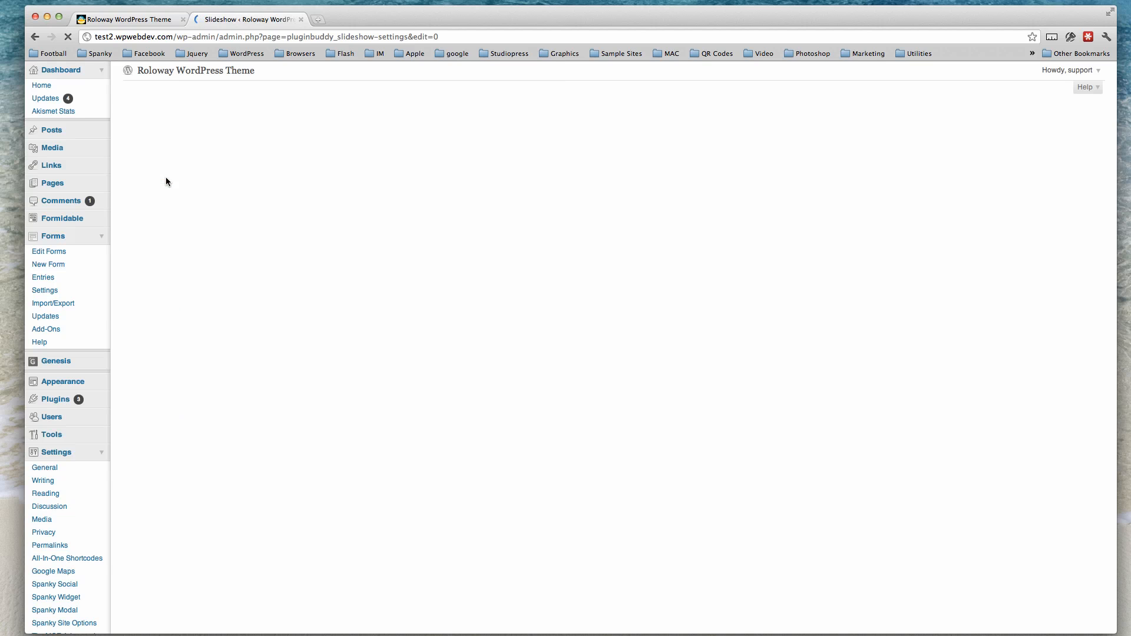
Examine the Homepage group's image list, slide image dimensions, slideshow modes and Slider mode settings
scroll(615, 500, "down", 5)
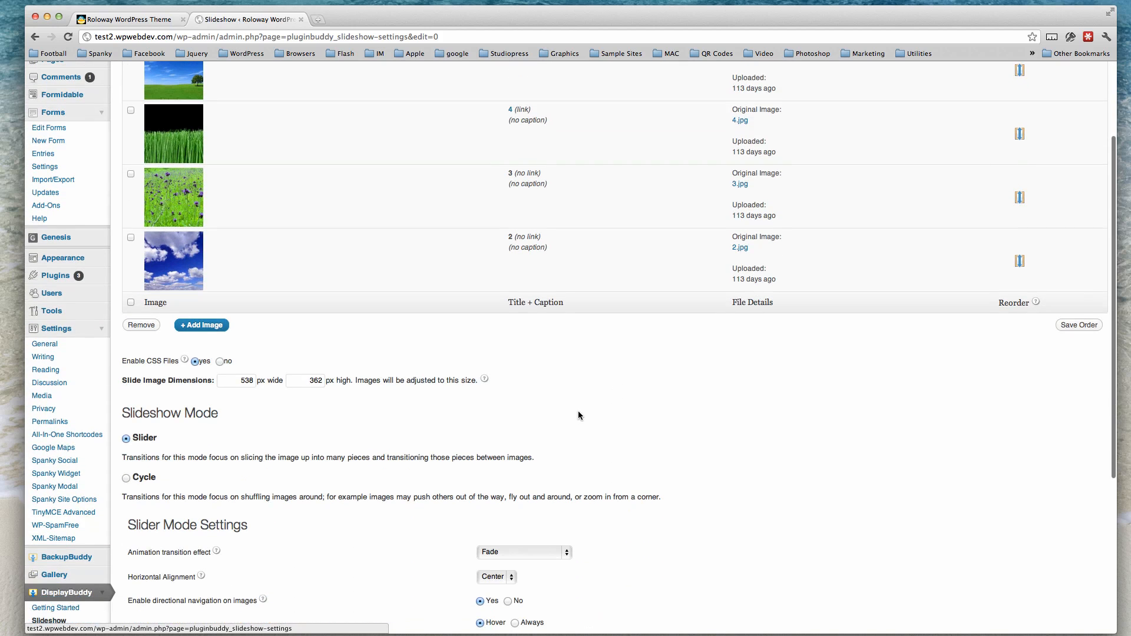
scroll(591, 412, "up", 1)
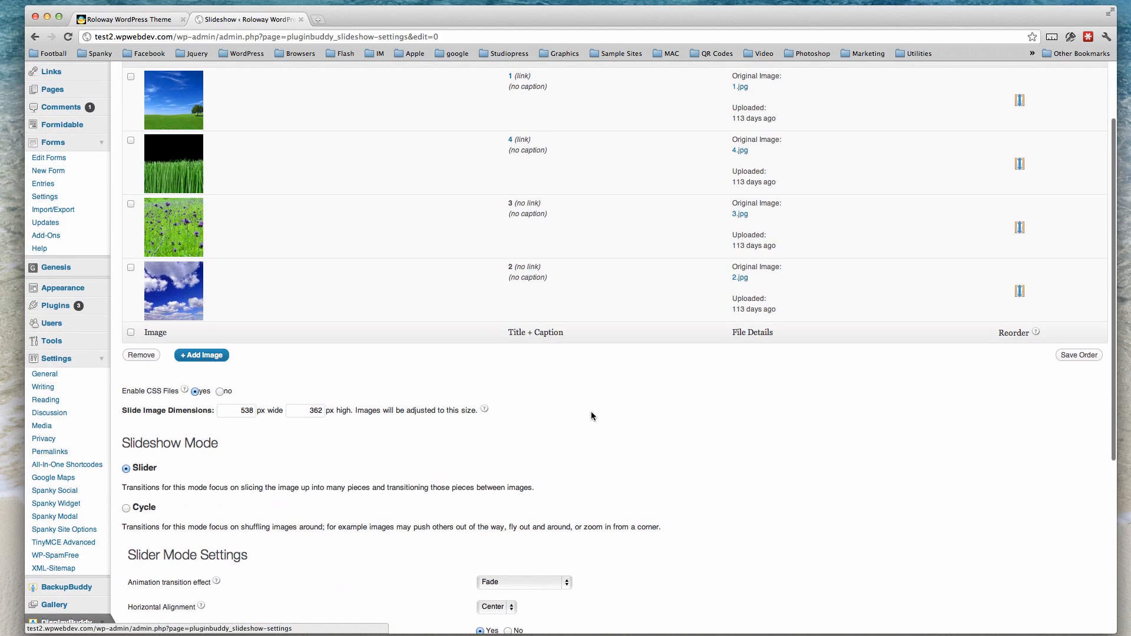
scroll(591, 415, "down", 4)
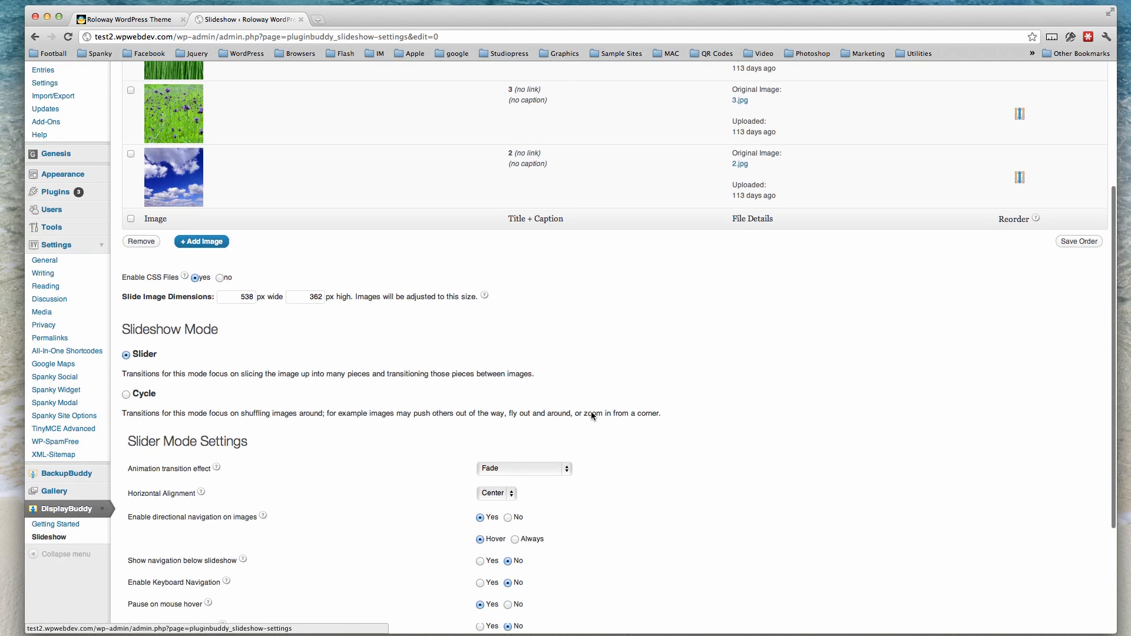
scroll(591, 415, "down", 2)
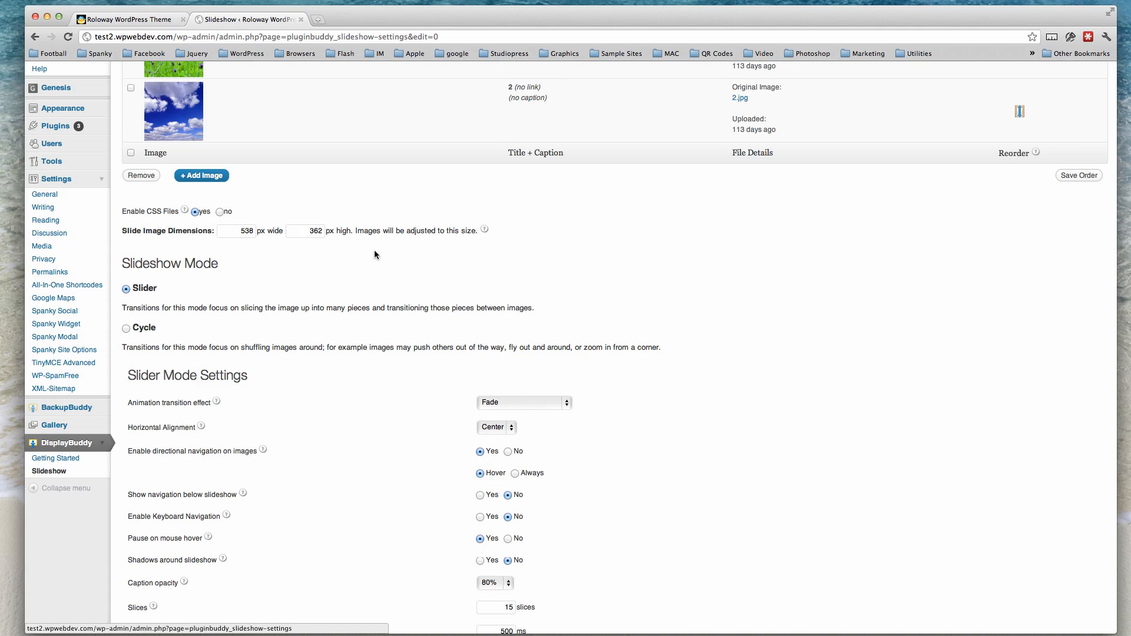
mouse_move(483, 230)
scroll(409, 280, "down", 2)
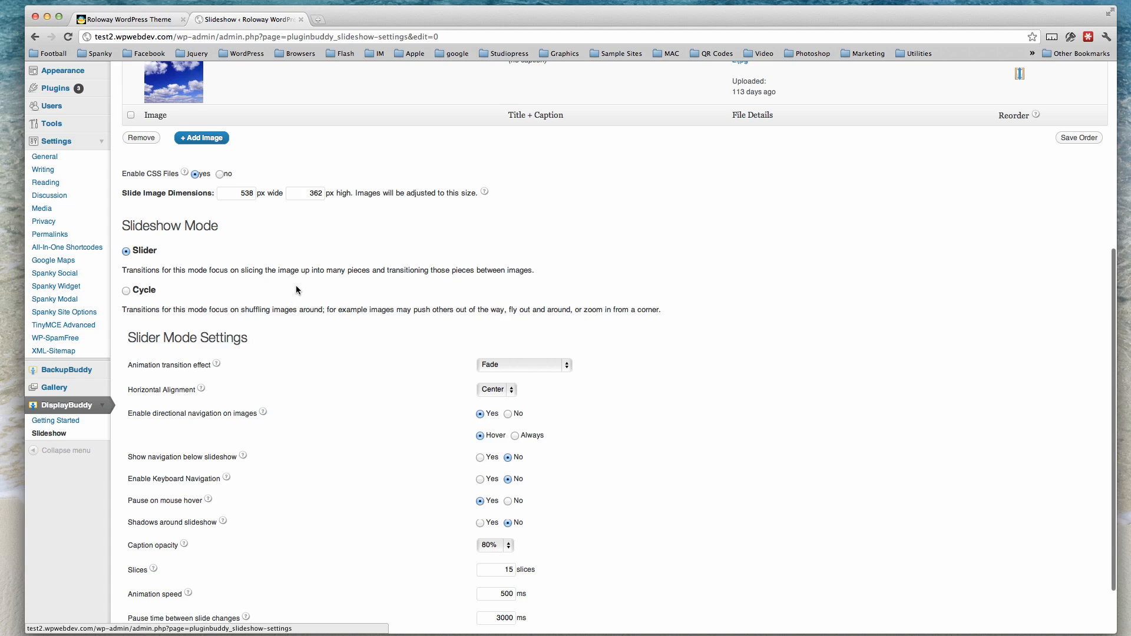
scroll(297, 290, "down", 1)
scroll(296, 289, "down", 2)
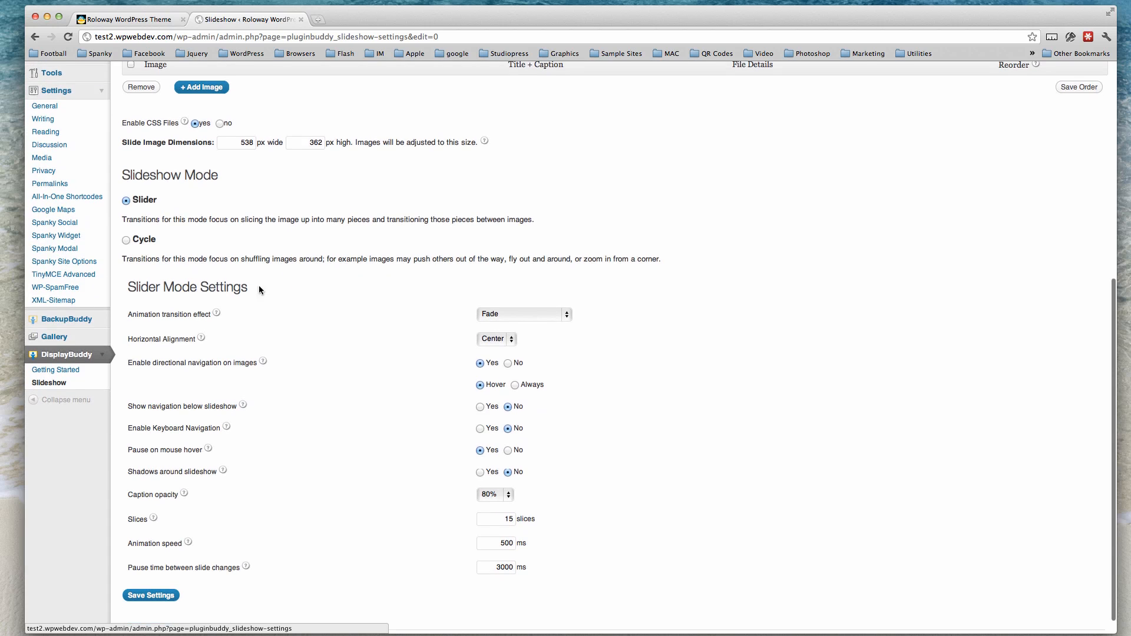
Switch the slideshow mode to Cycle to view its settings, and return it to Slider
left_click(126, 241)
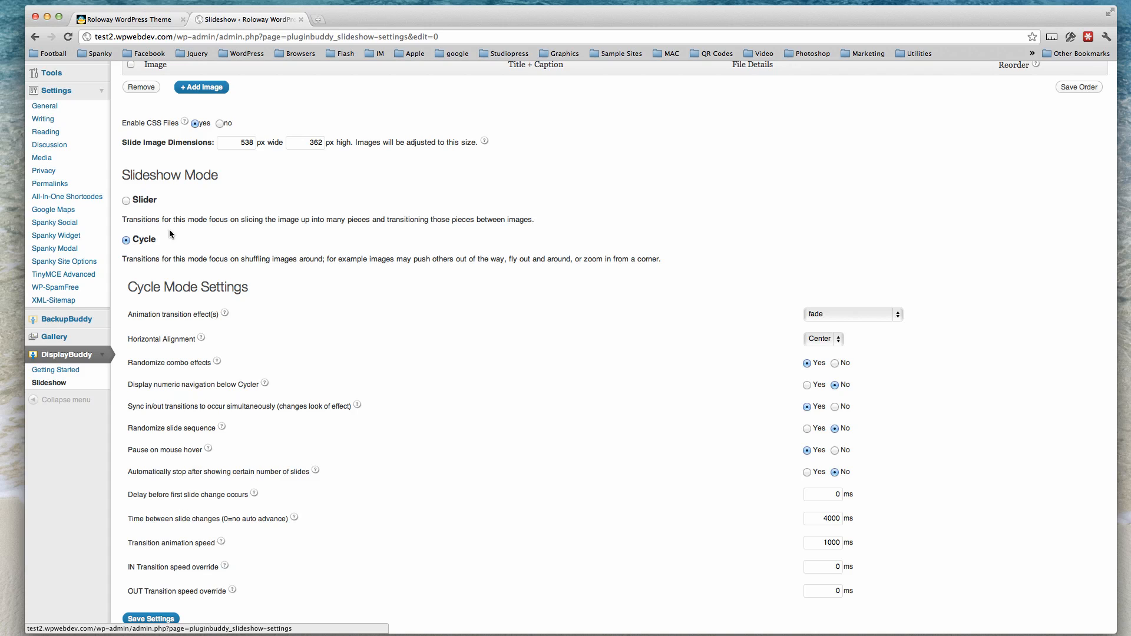
left_click(126, 201)
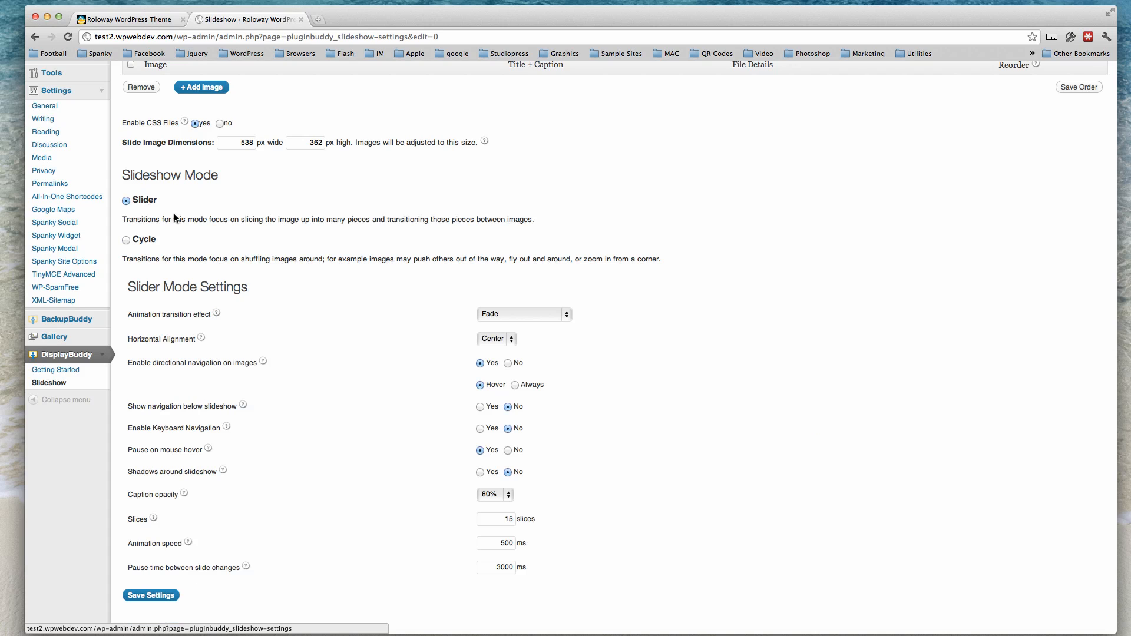
Review the Slider mode's animation transition effects and horizontal alignment options, keeping Fade and Center selected
left_click(566, 316)
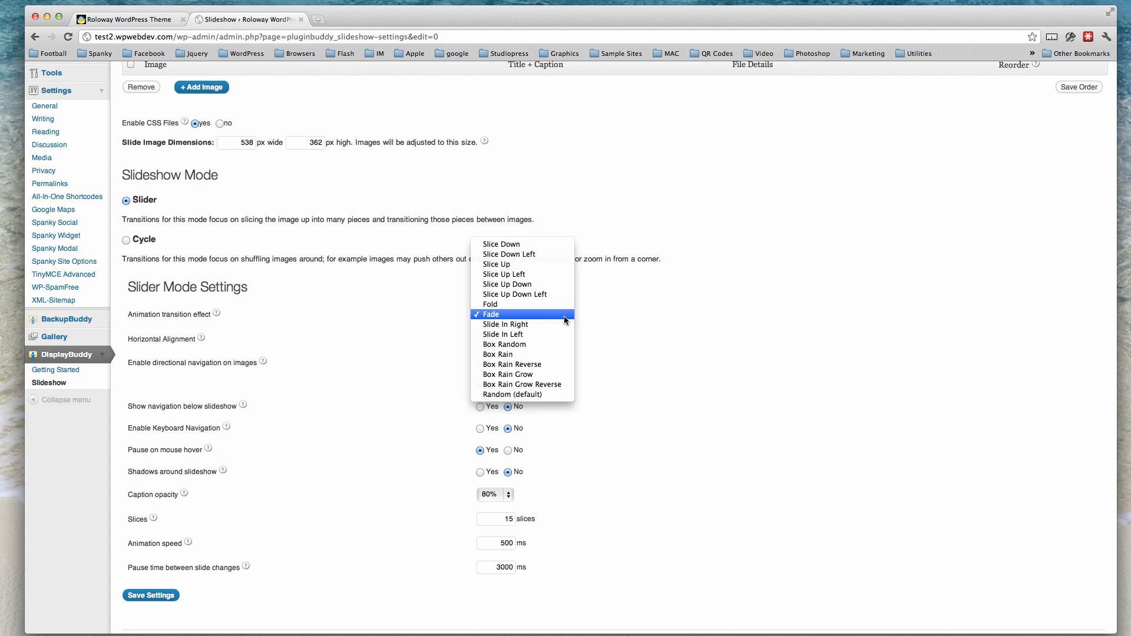
left_click(564, 315)
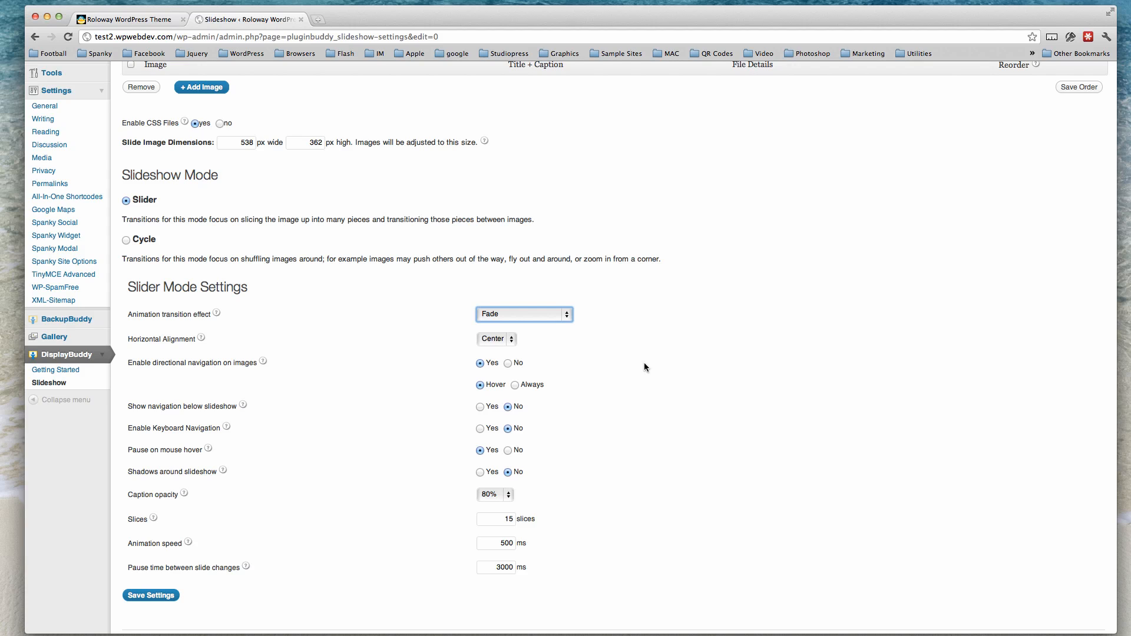
scroll(645, 366, "down", 1)
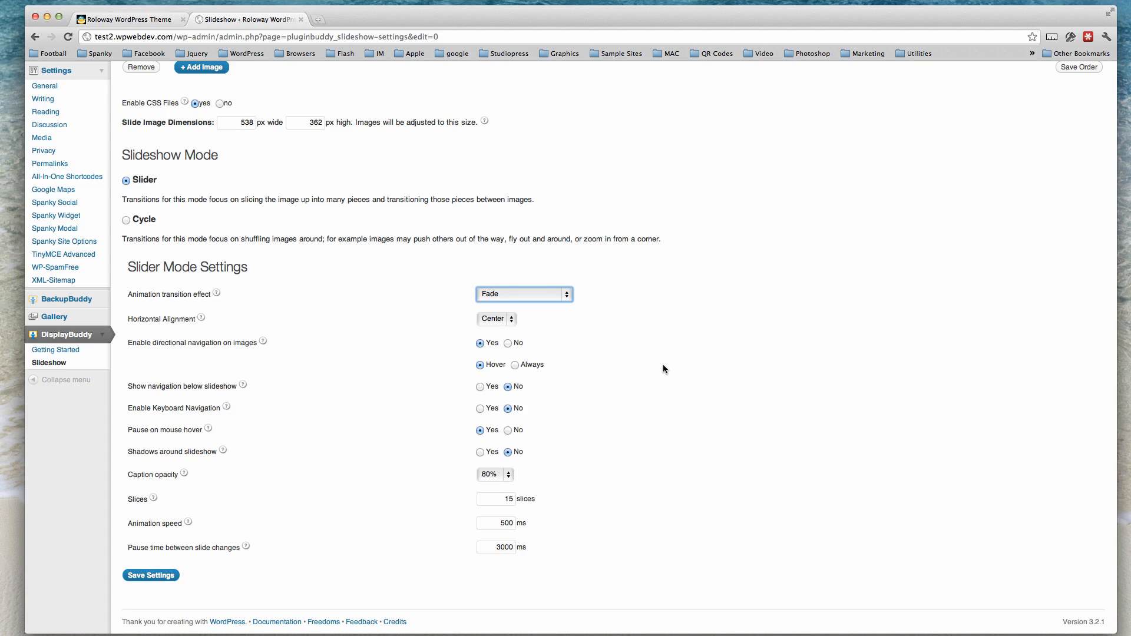
left_click(511, 320)
left_click(505, 319)
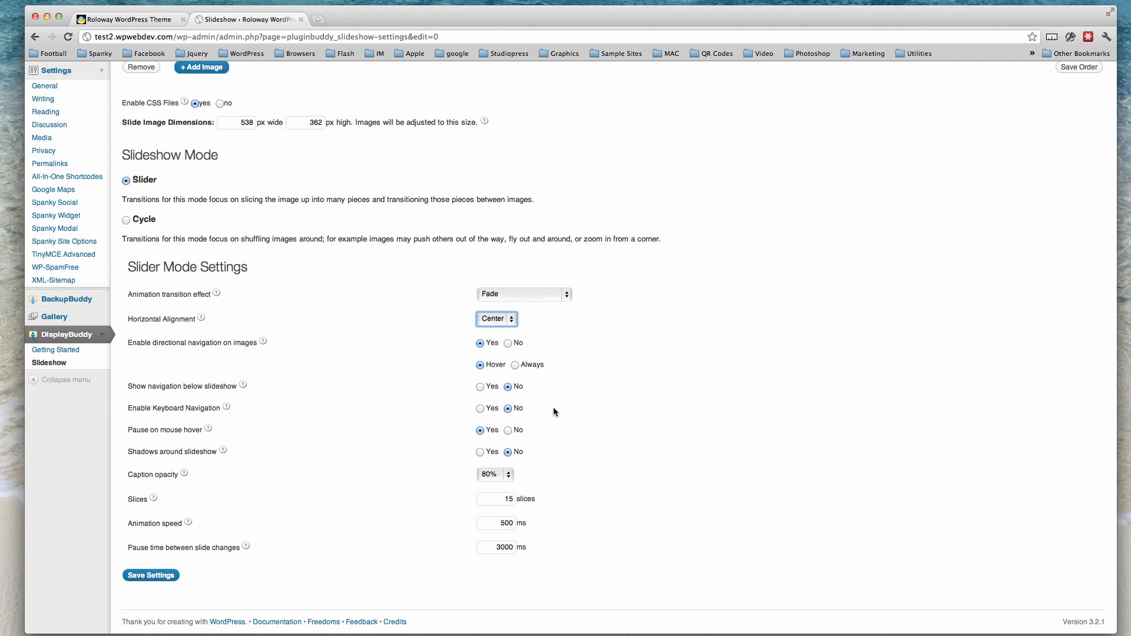
Turn on navigation below the slideshow to check its Thumbnails and Bullets styles, and turn it off again
left_click(480, 387)
left_click(504, 409)
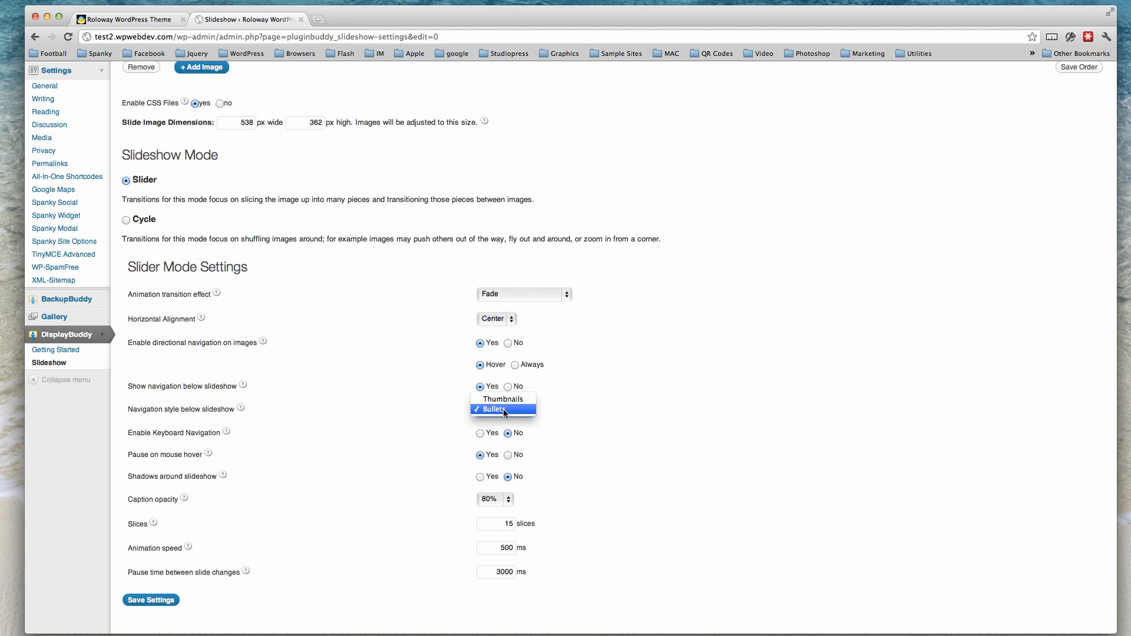
left_click(509, 389)
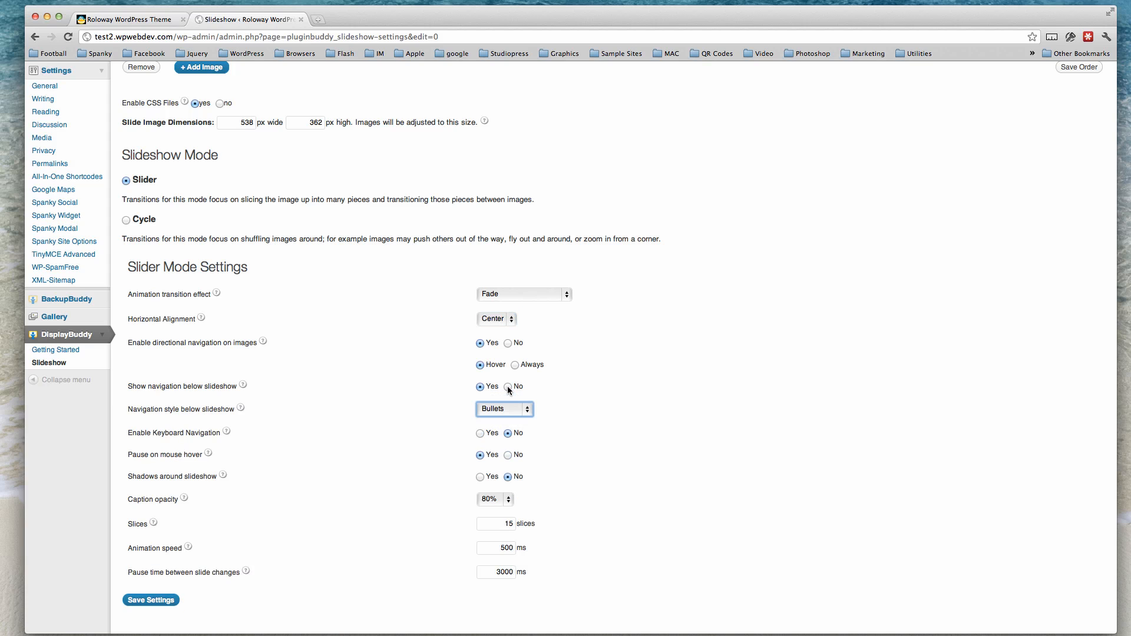
left_click(513, 387)
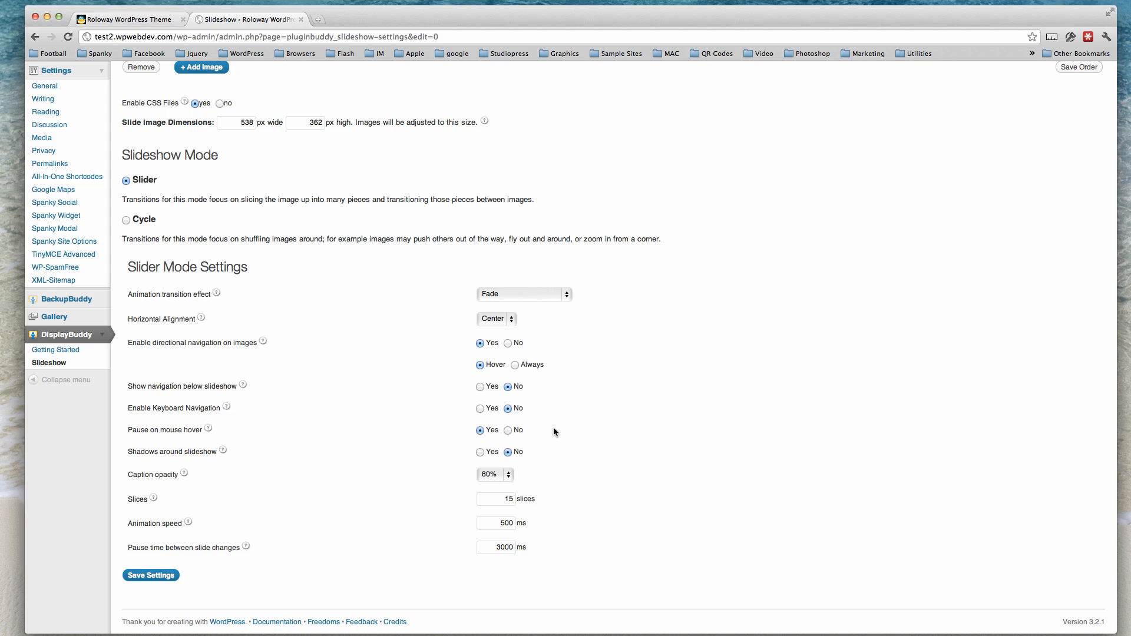
Look over the list of animation transition effects once more, leaving Fade selected
scroll(582, 450, "down", 1)
left_click(561, 295)
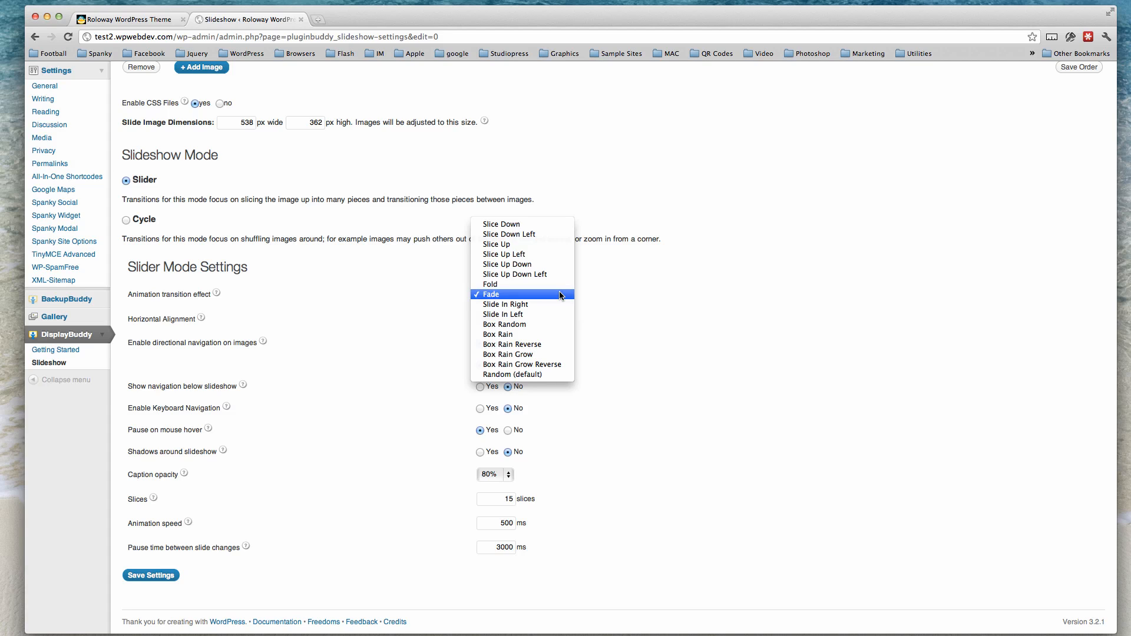
left_click(562, 295)
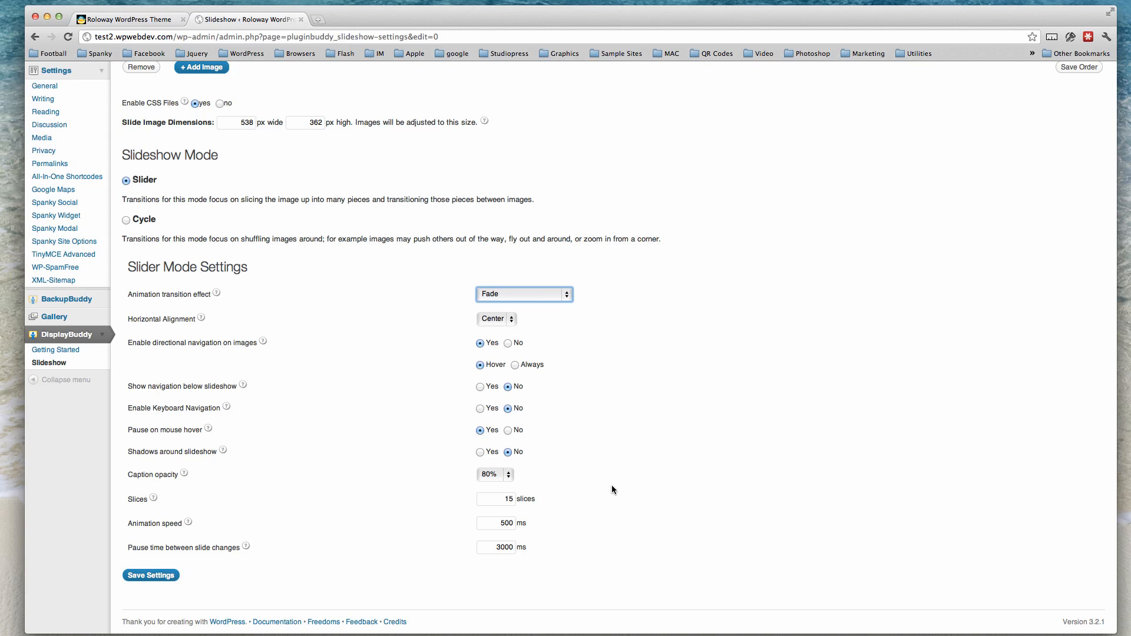
Reorder the Homepage slides so 4.jpg is first and 3.jpg is second, and save the image order
scroll(612, 486, "down", 2)
scroll(618, 491, "up", 8)
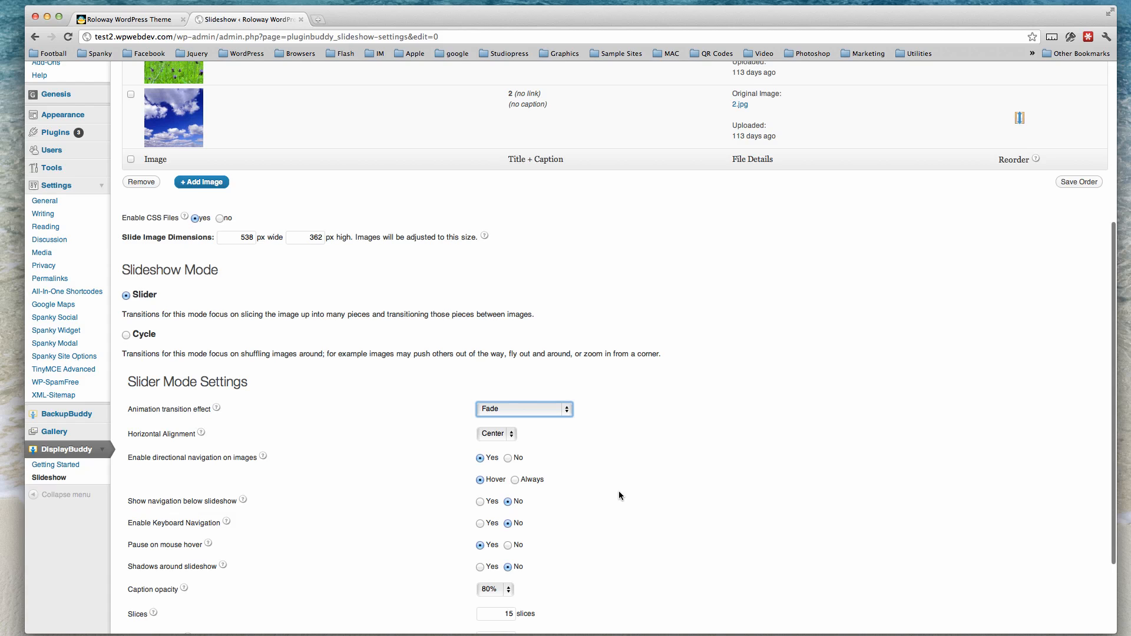
scroll(619, 495, "up", 4)
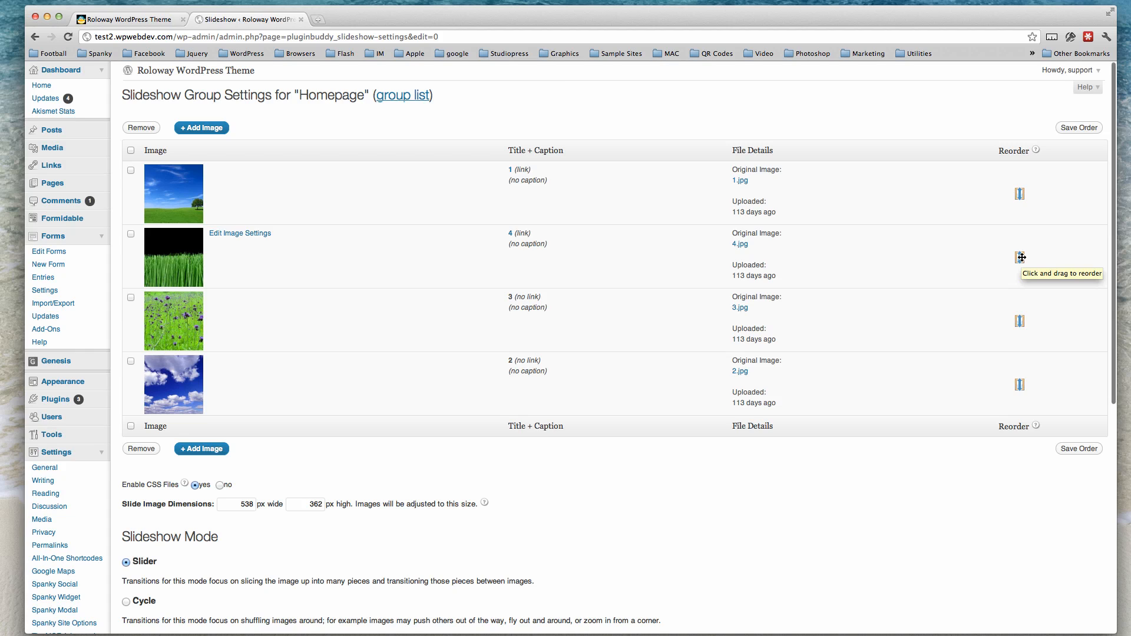
left_click_drag(1021, 257, 1020, 187)
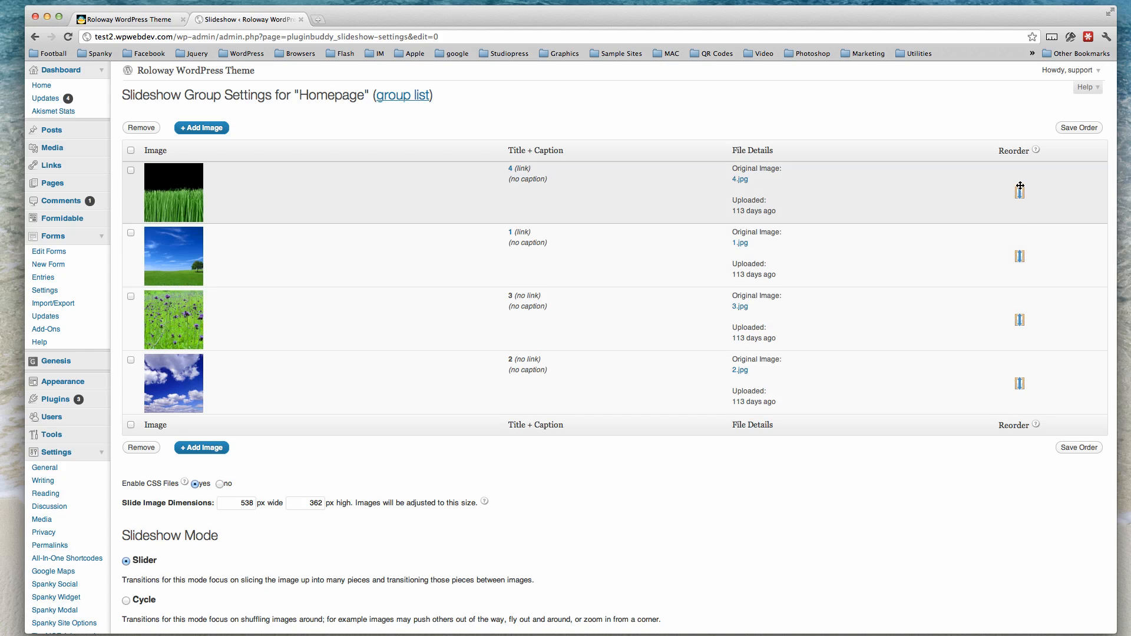
left_click_drag(1019, 320, 1019, 257)
left_click(1069, 449)
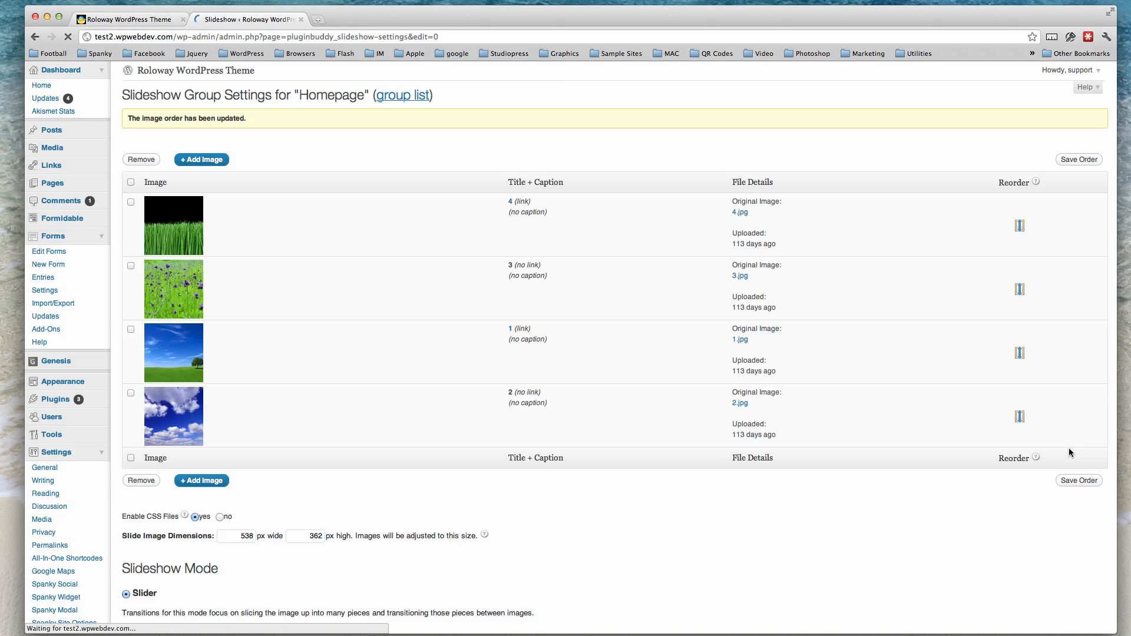
Open the image settings of the 4.jpg slide and set its title to "Grass on black background"
left_click(131, 204)
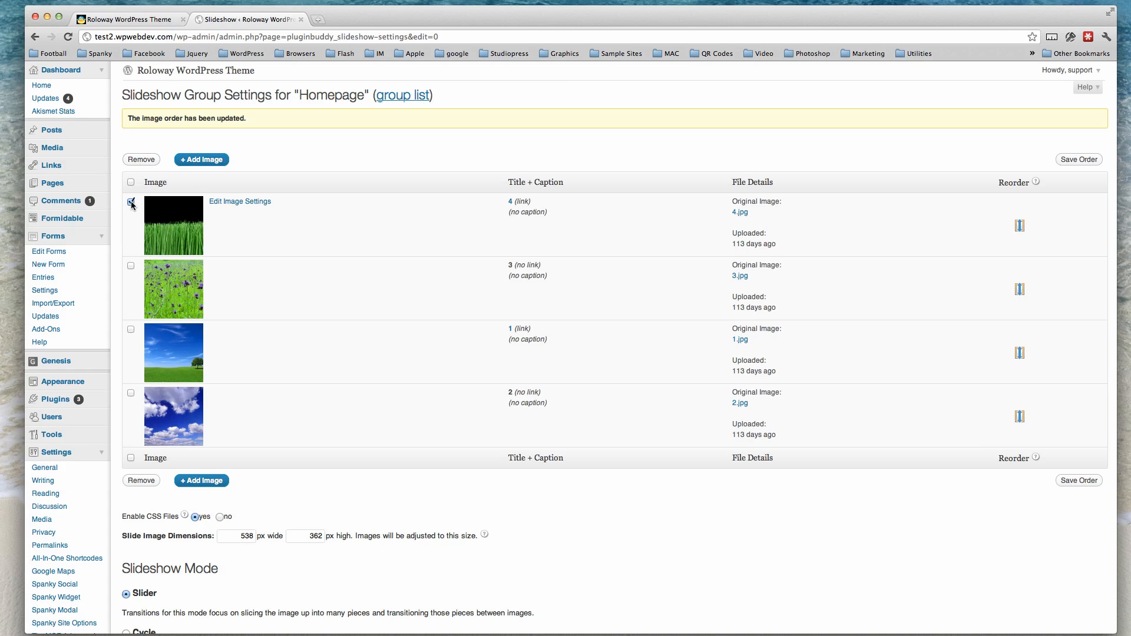
left_click(131, 201)
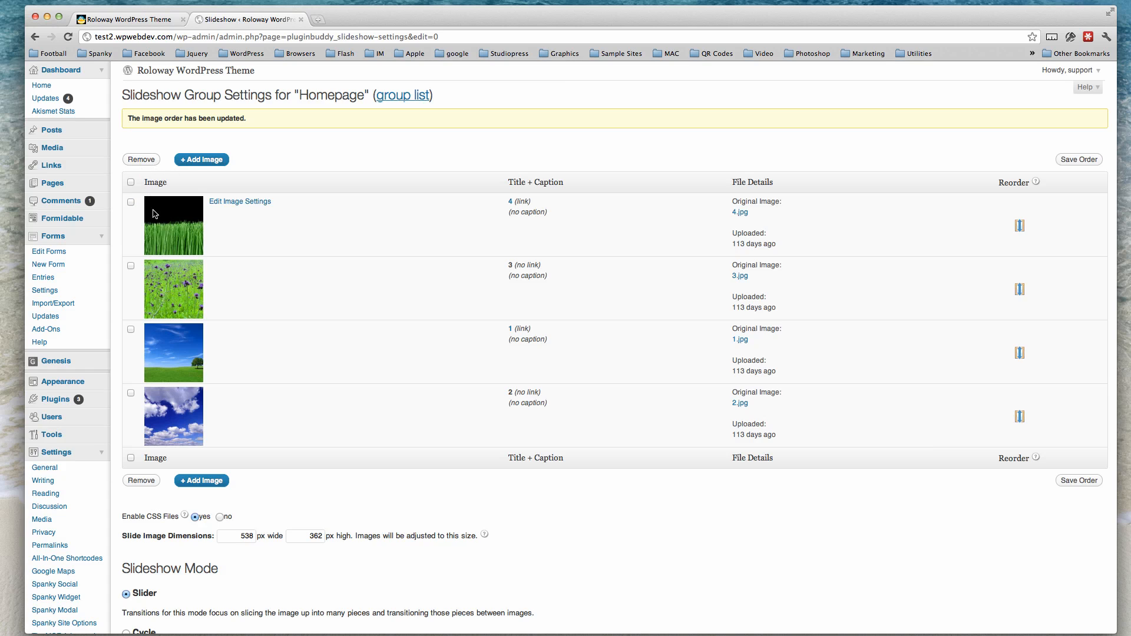
left_click(237, 204)
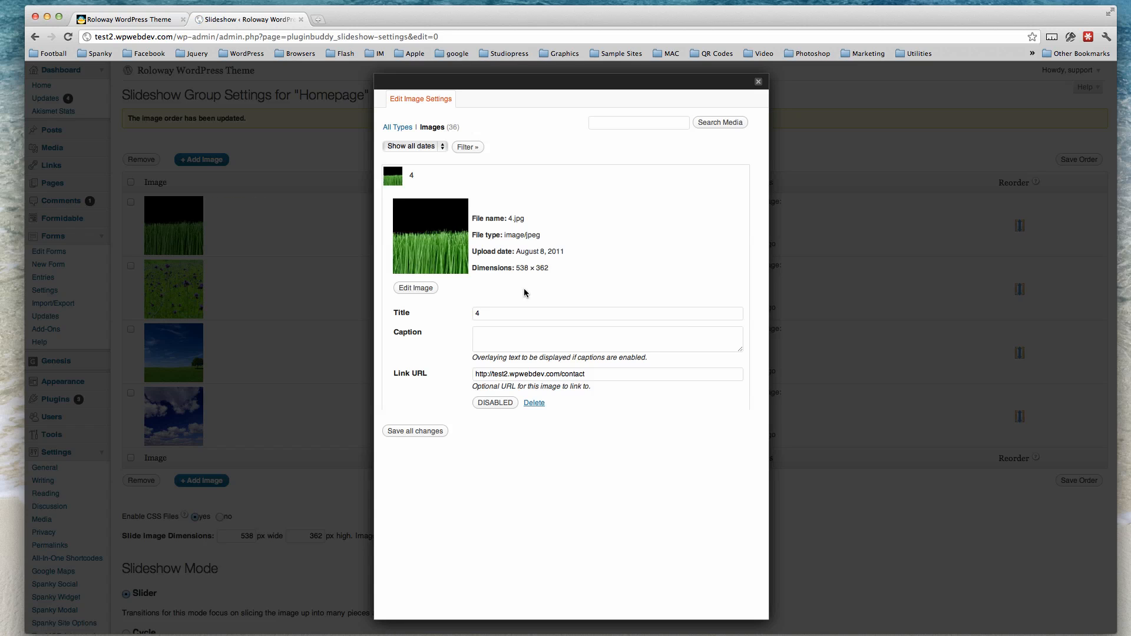
double_click(474, 313)
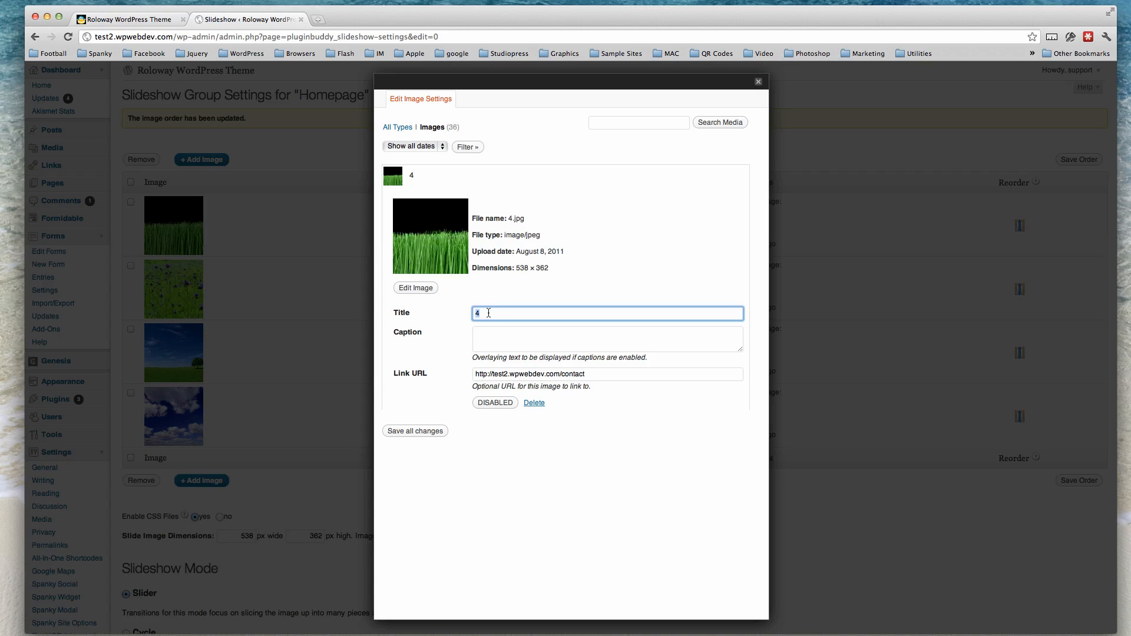
type("Grass on black background")
Copy the title "Grass on black background" into the 4.jpg slide's caption and save all changes
left_click_drag(472, 313, 567, 313)
right_click(540, 315)
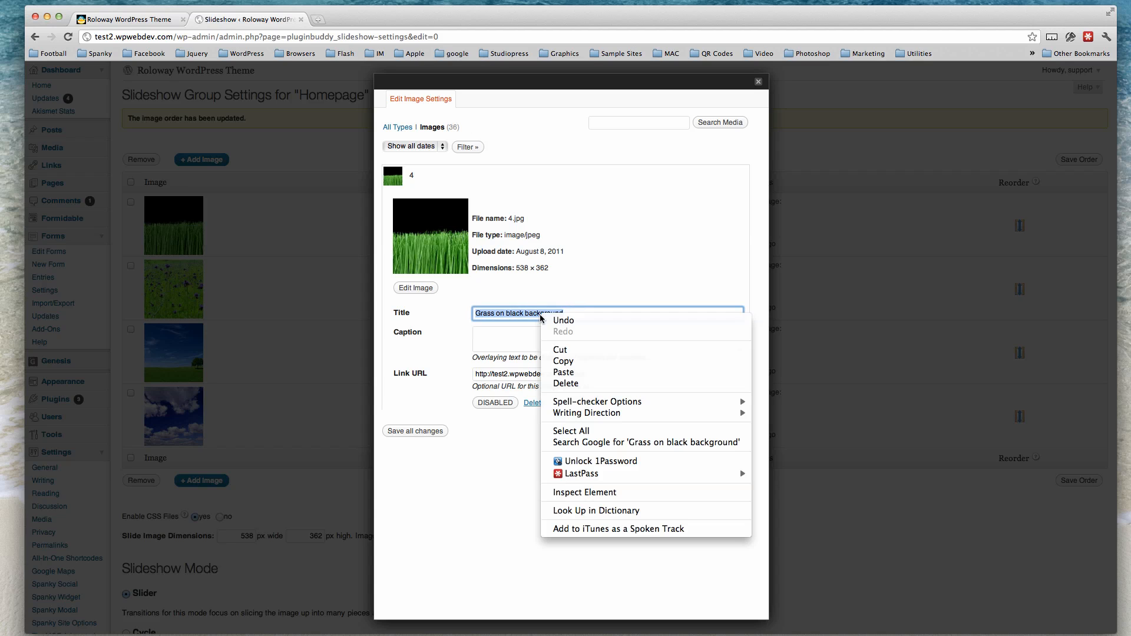
key("Return")
left_click(504, 345)
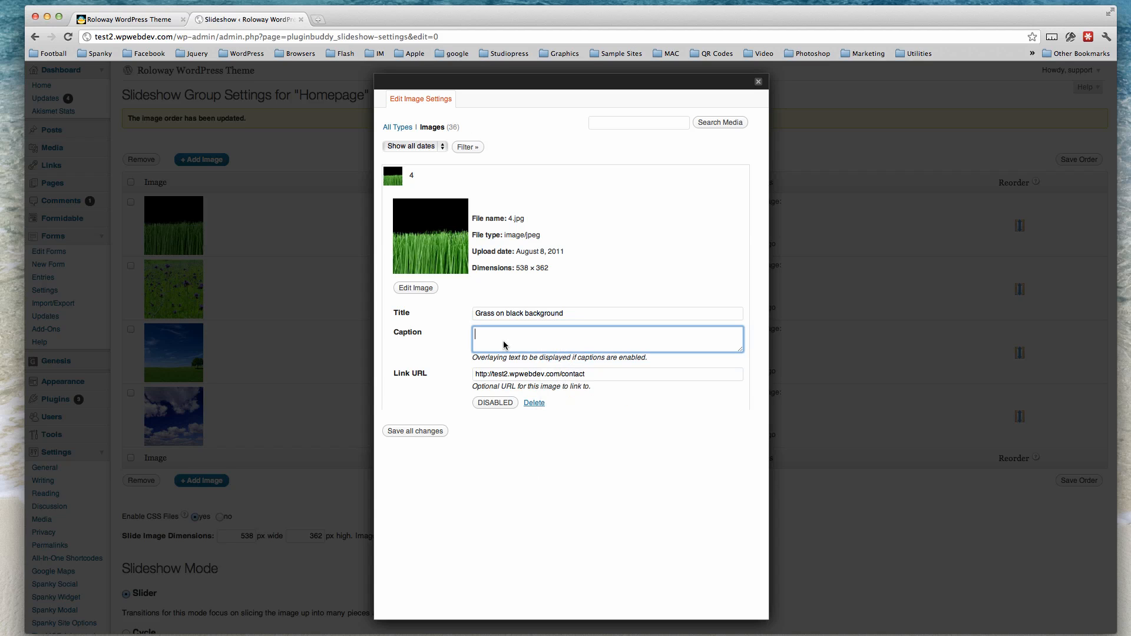
key("super+v")
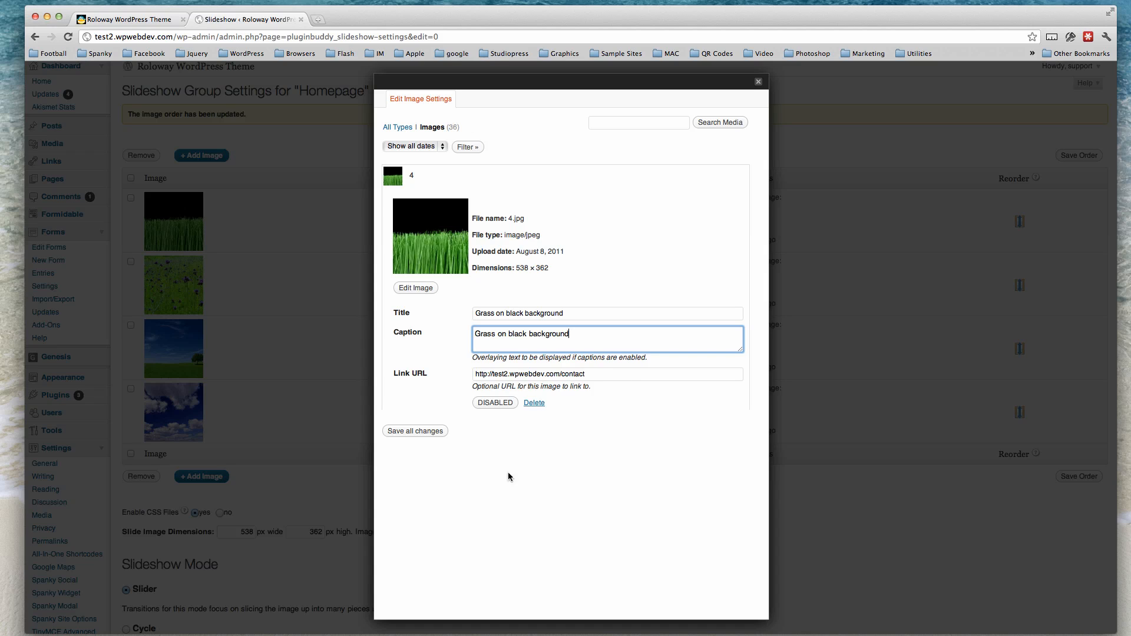
left_click(414, 431)
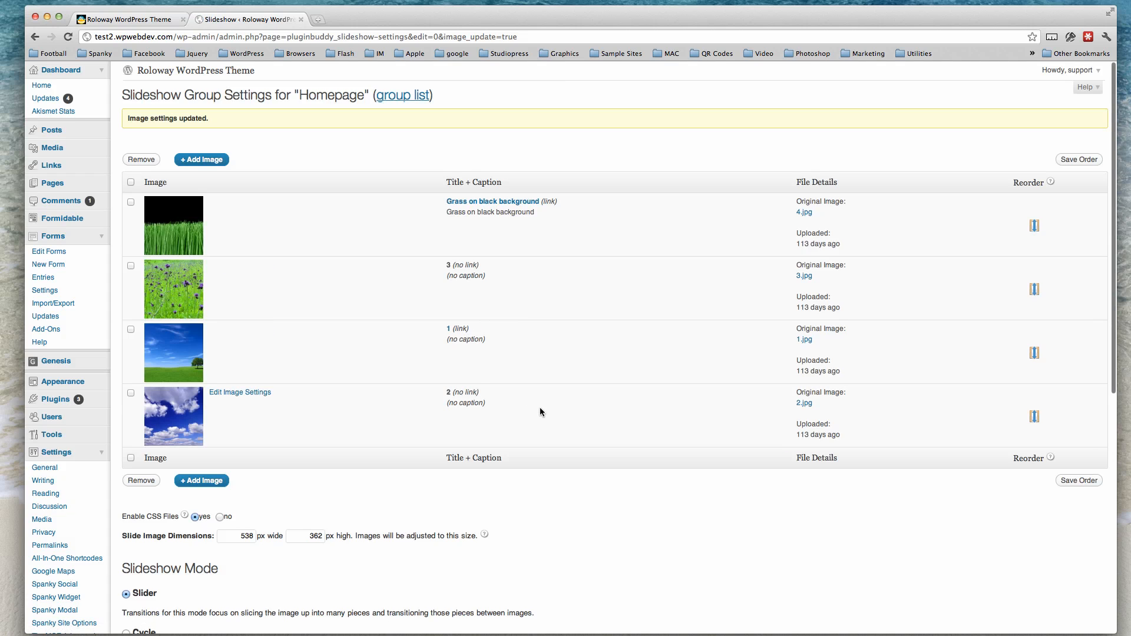
Add 2-920x300 from the Media Library to the Homepage group, move it to first place and save the image order
scroll(620, 389, "down", 2)
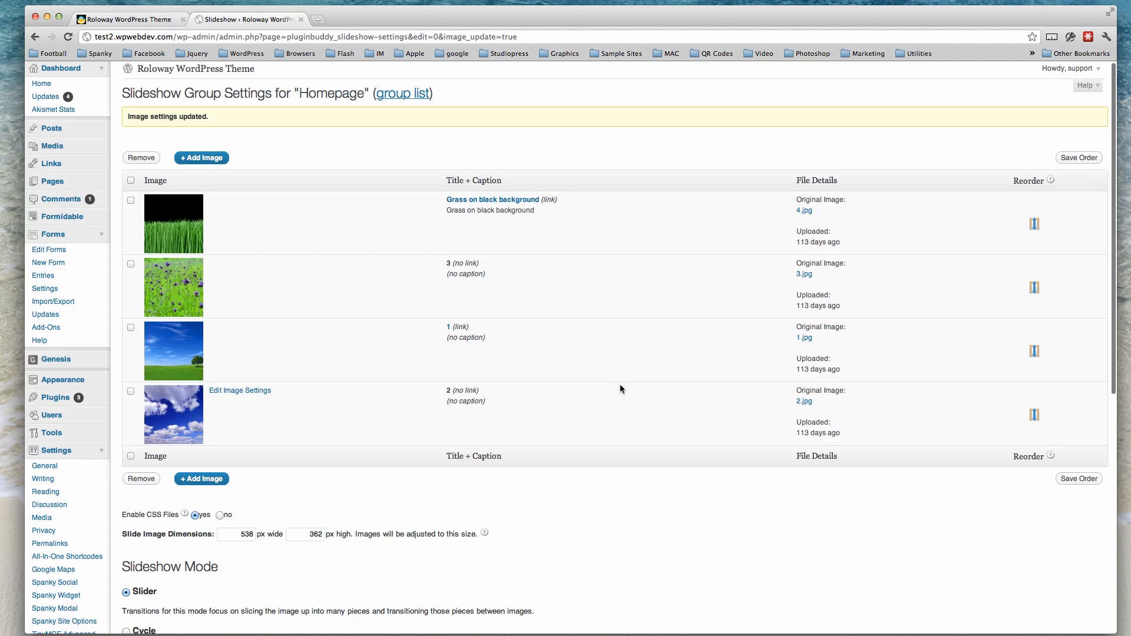
scroll(620, 388, "up", 1)
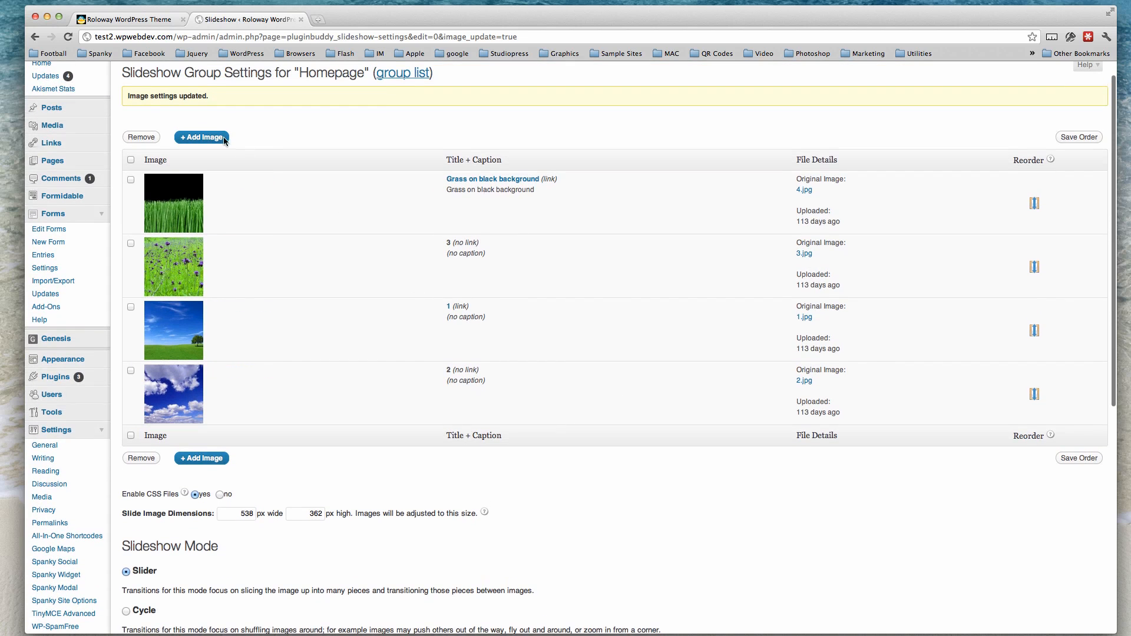
left_click(202, 137)
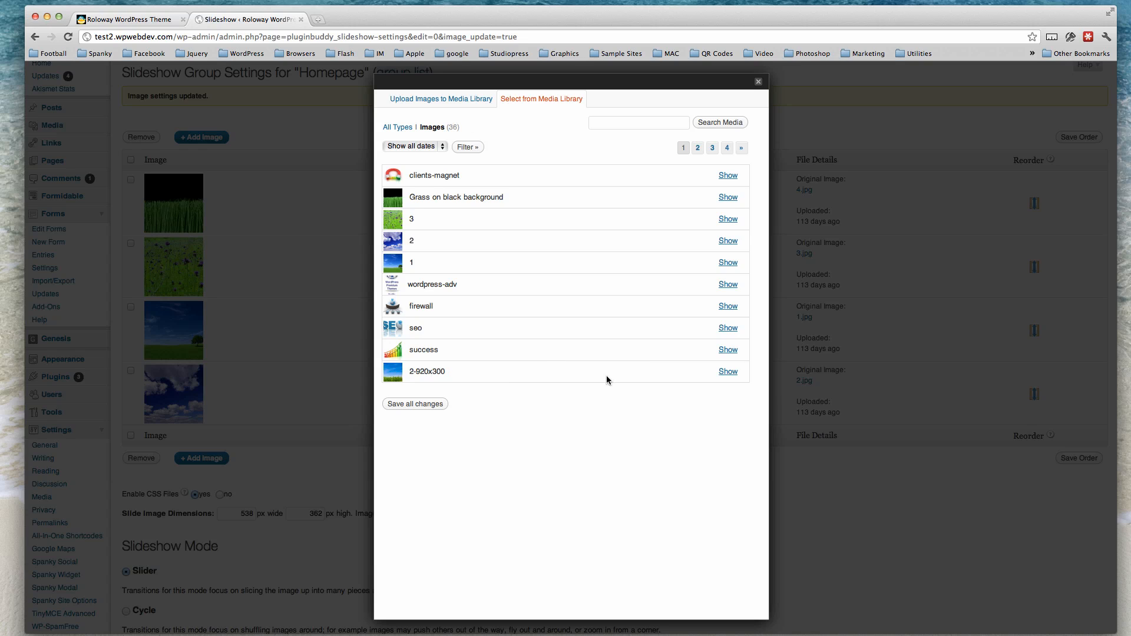
left_click(727, 372)
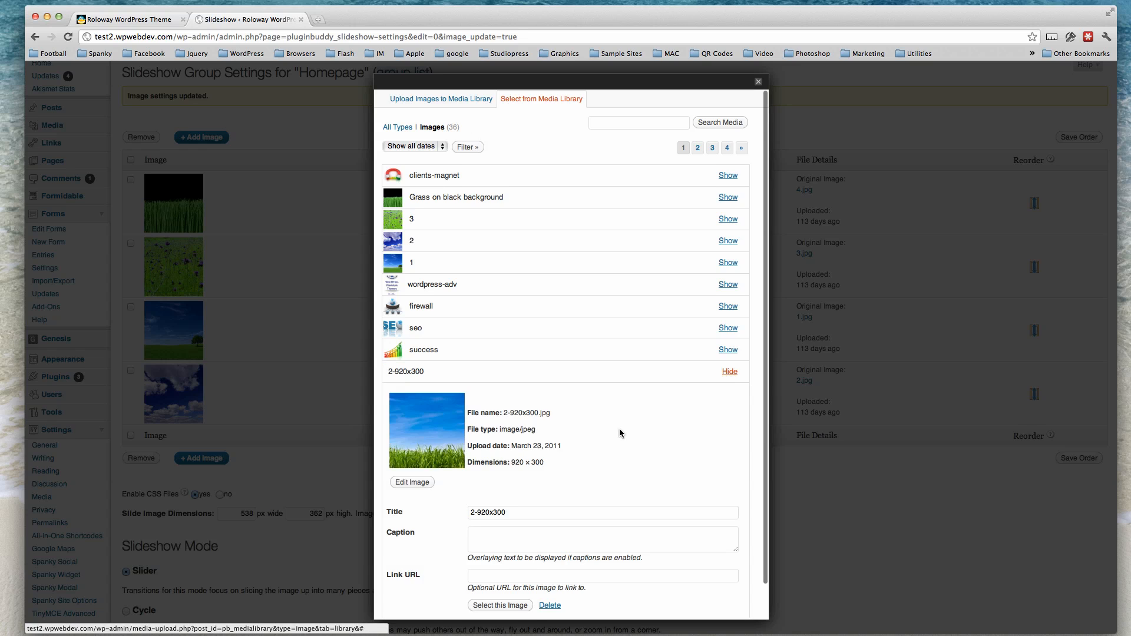
scroll(619, 428, "down", 3)
scroll(620, 432, "down", 1)
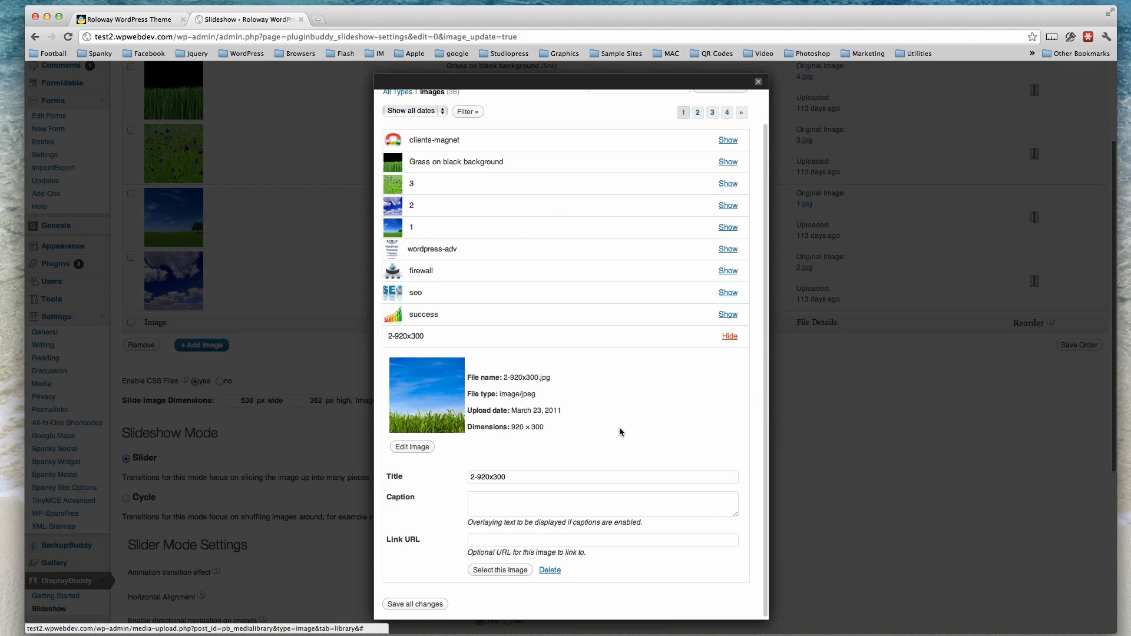
left_click(488, 571)
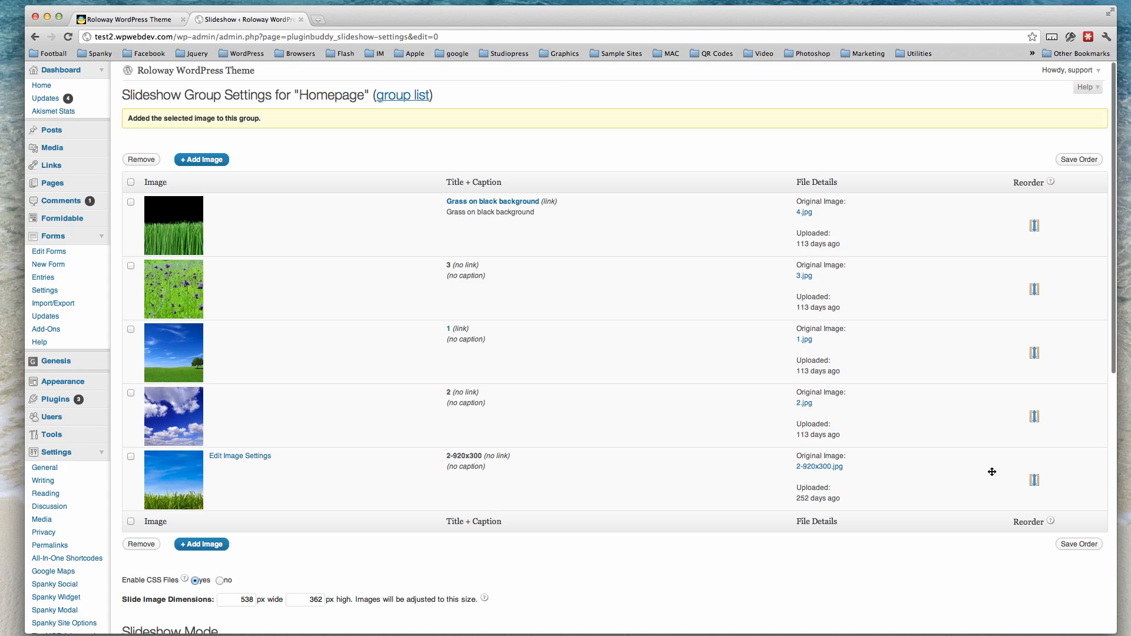
left_click_drag(1034, 480, 1104, 201)
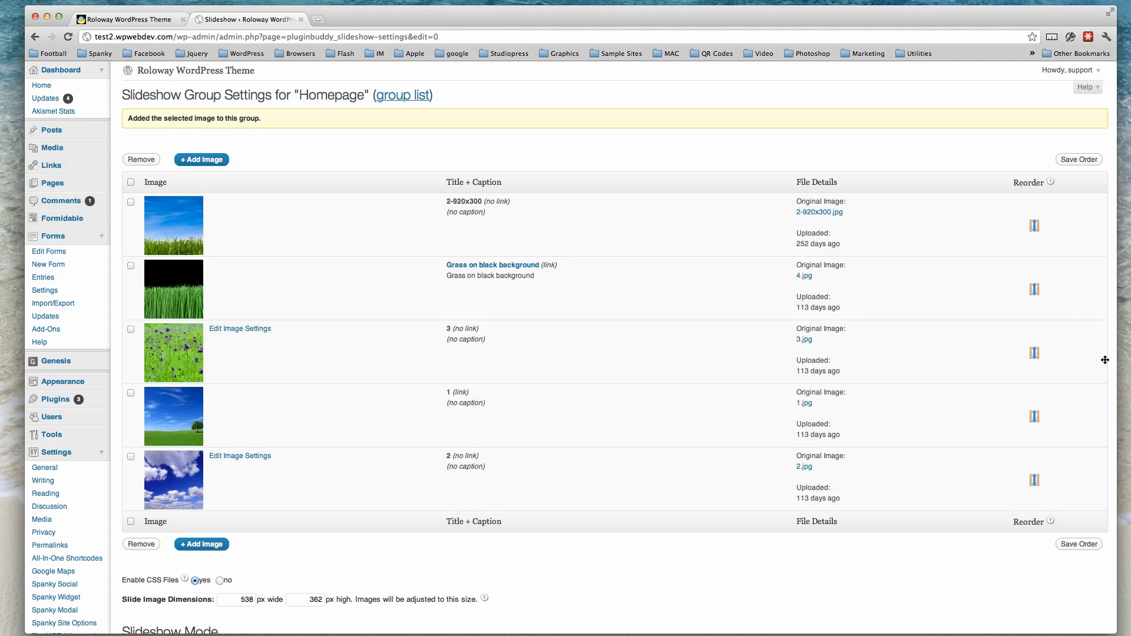
left_click(1073, 546)
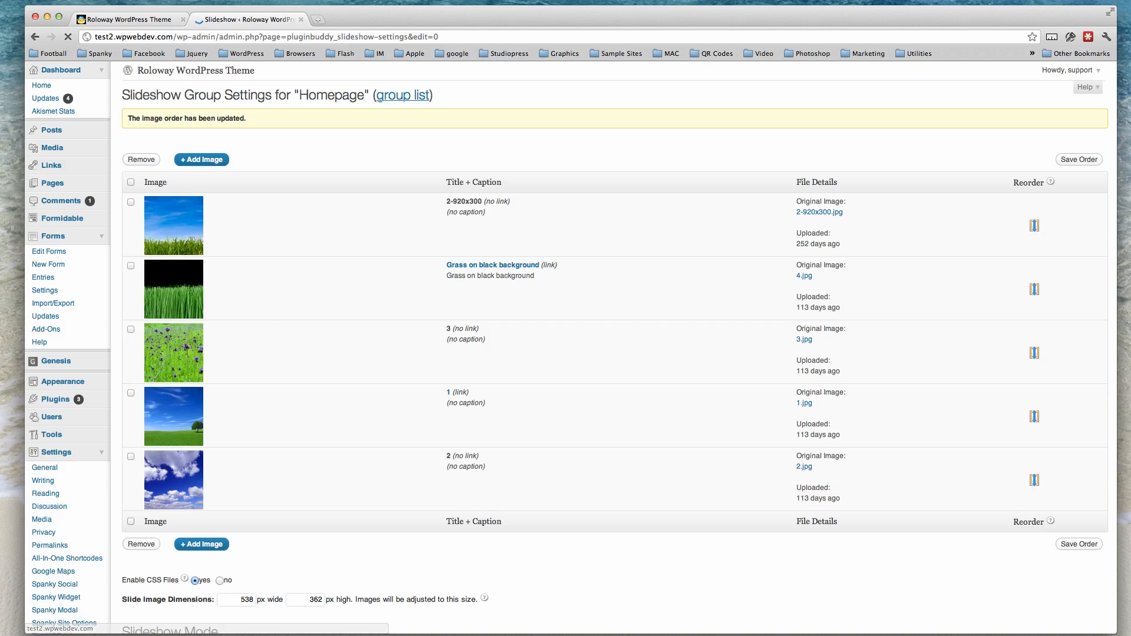
Reload the site's home page and check the slideshow's images and the caption overlay
left_click(131, 20)
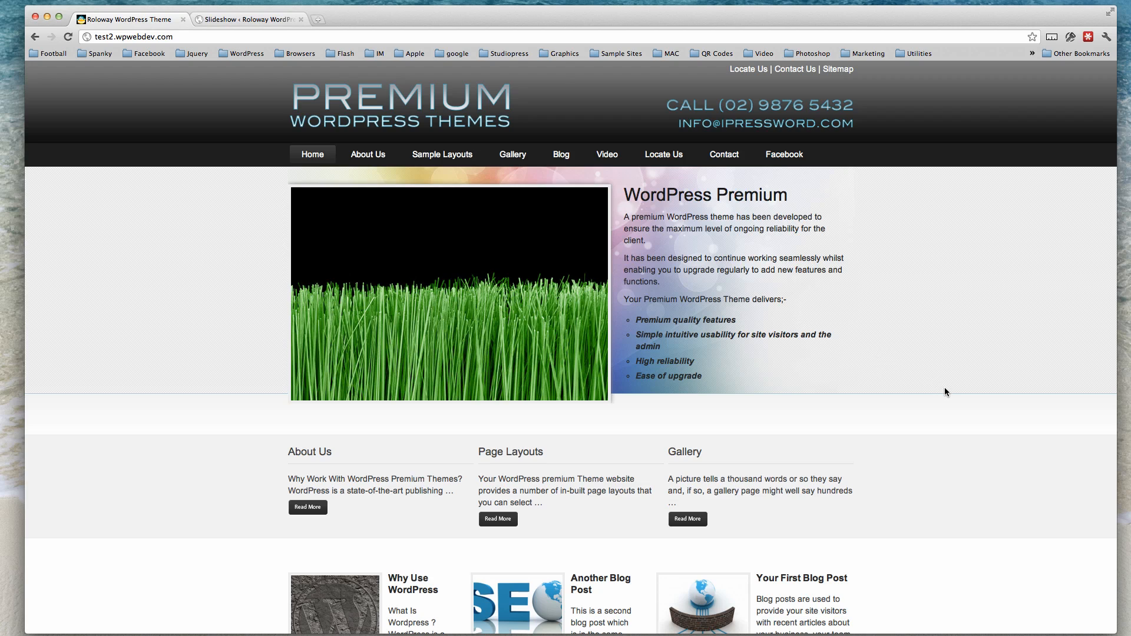
key("super+r")
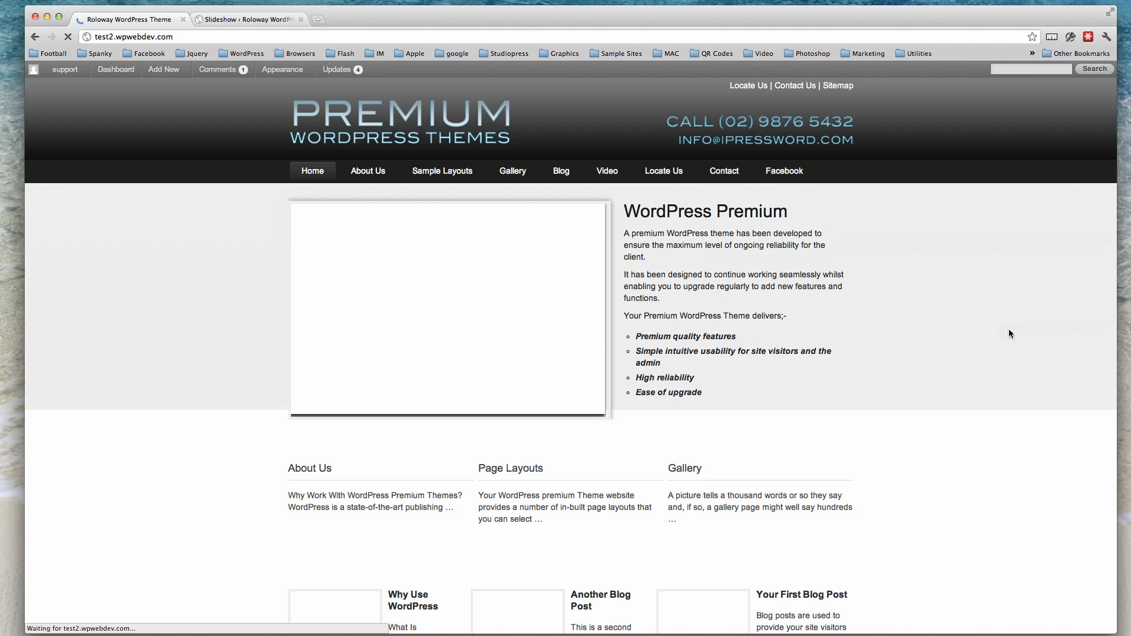
mouse_move(508, 350)
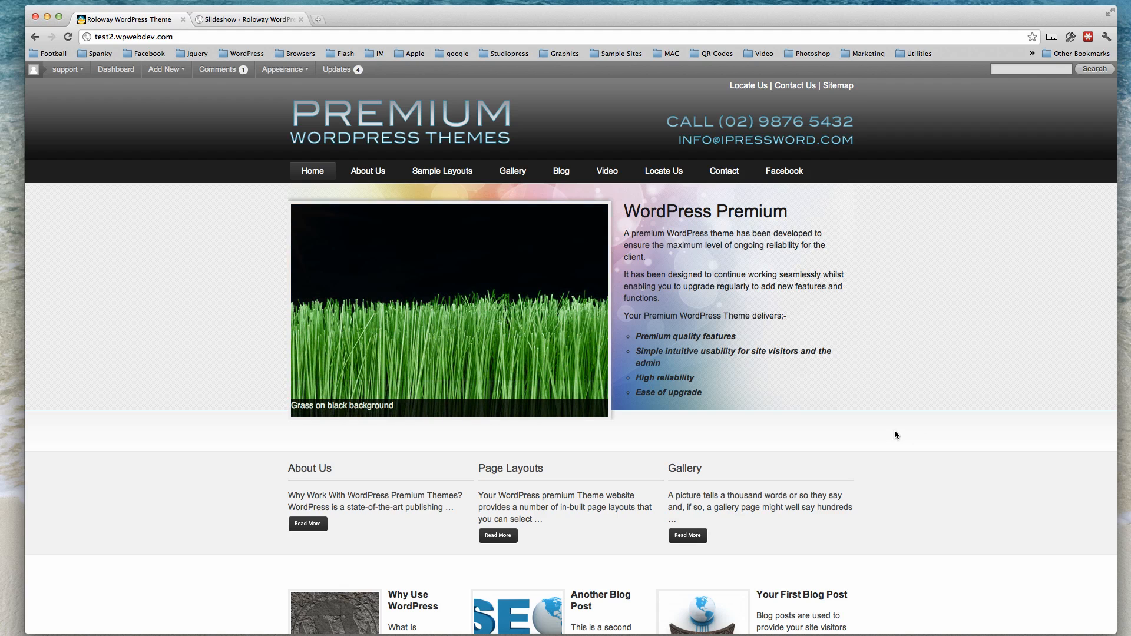
mouse_move(329, 414)
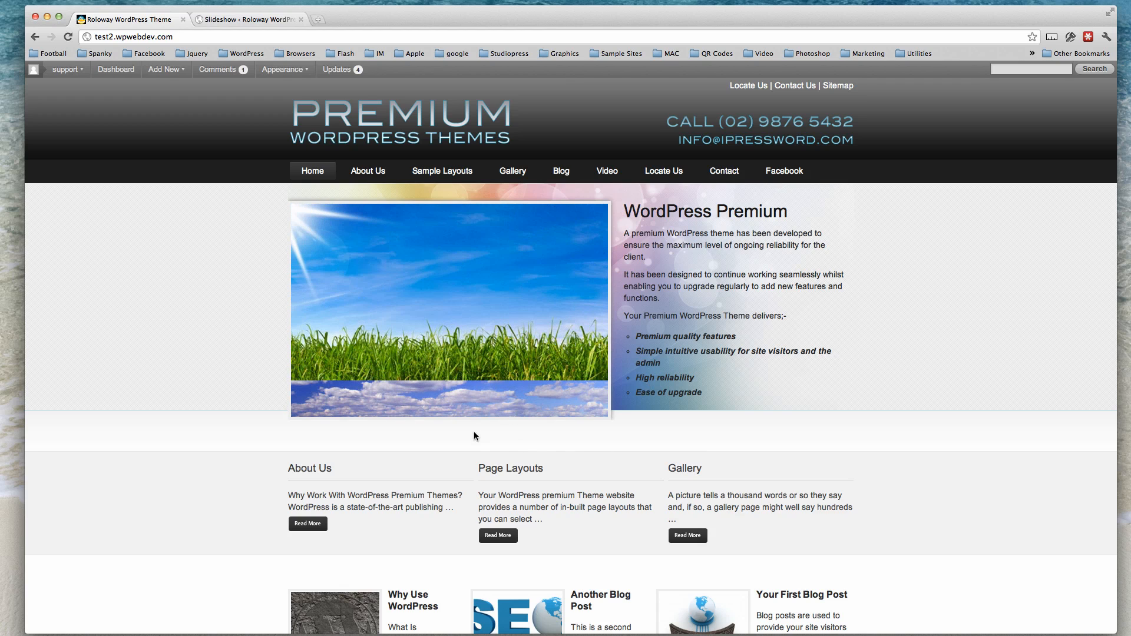
mouse_move(443, 410)
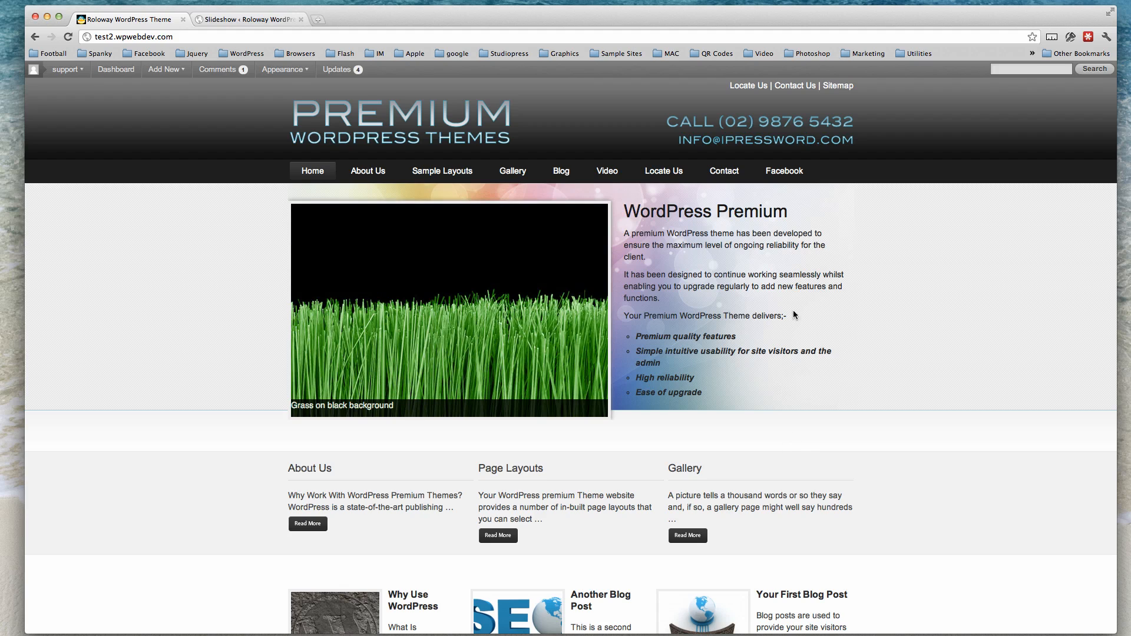
Return to the Homepage group settings and remove the 2-920x300 image from the group
left_click(220, 19)
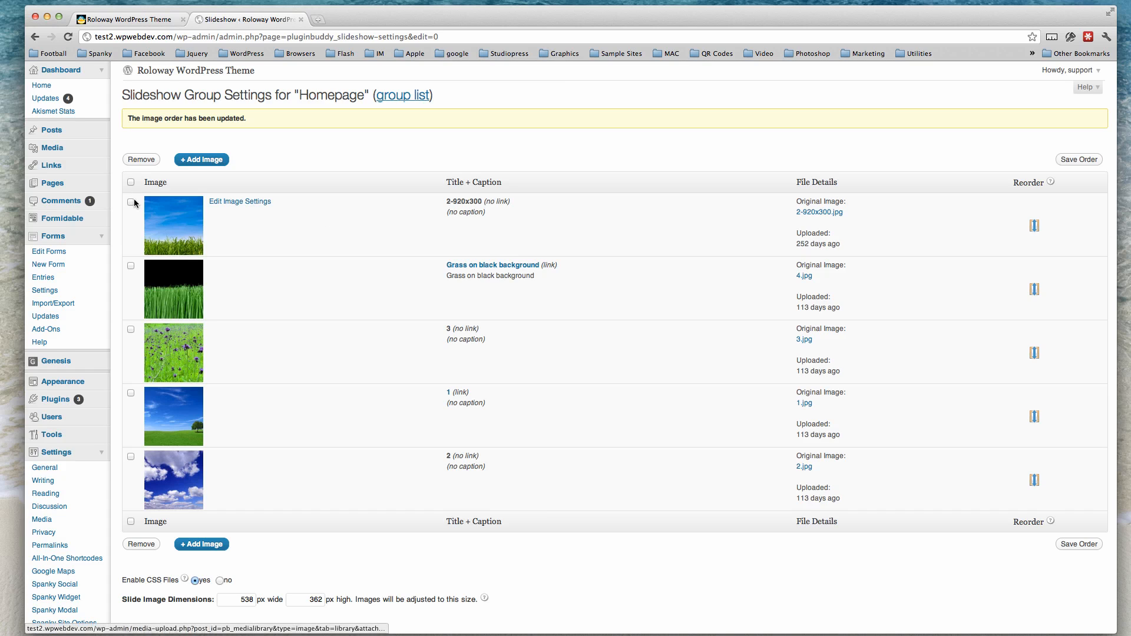
left_click(136, 160)
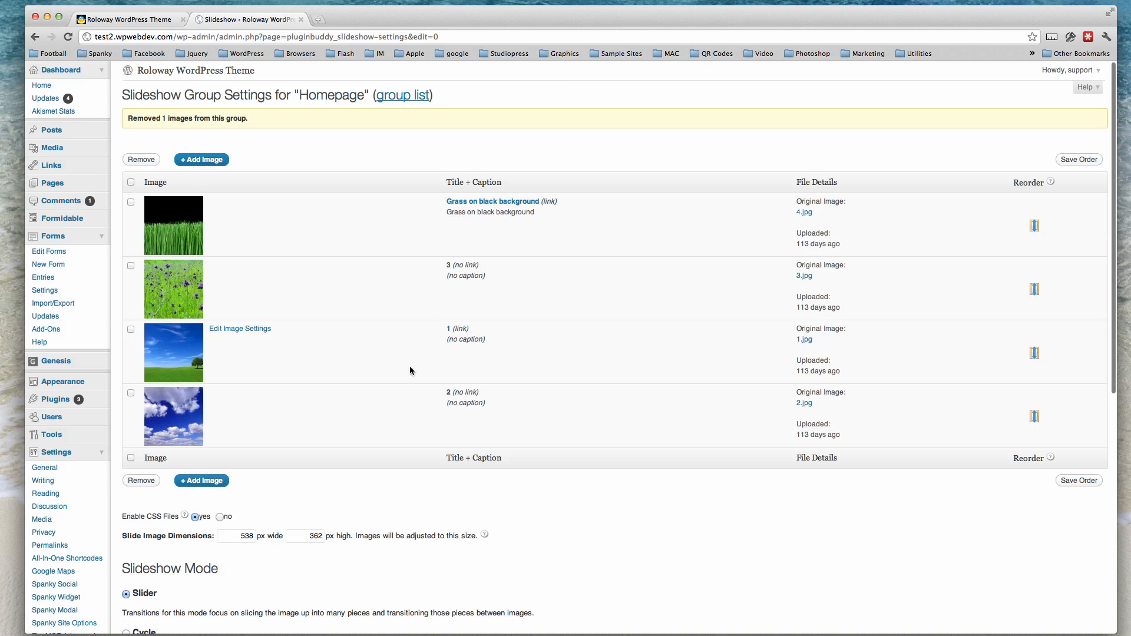
Inspect the Text widget in the Home Top Left widget area for its slideshow shortcode, then collapse it
scroll(760, 574, "down", 4)
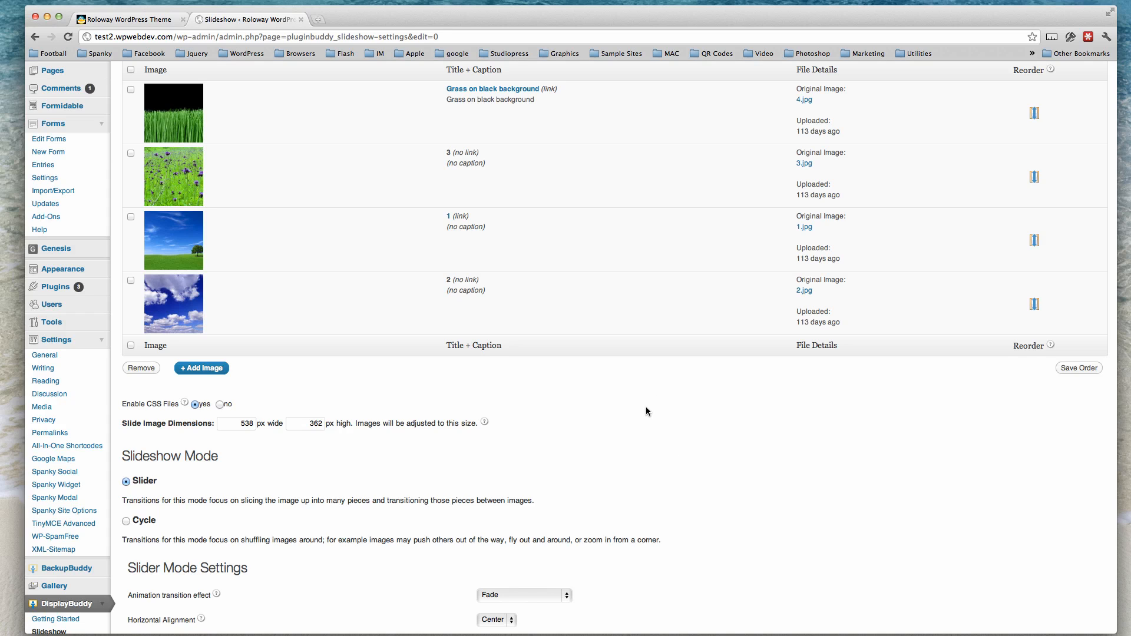
scroll(646, 408, "down", 5)
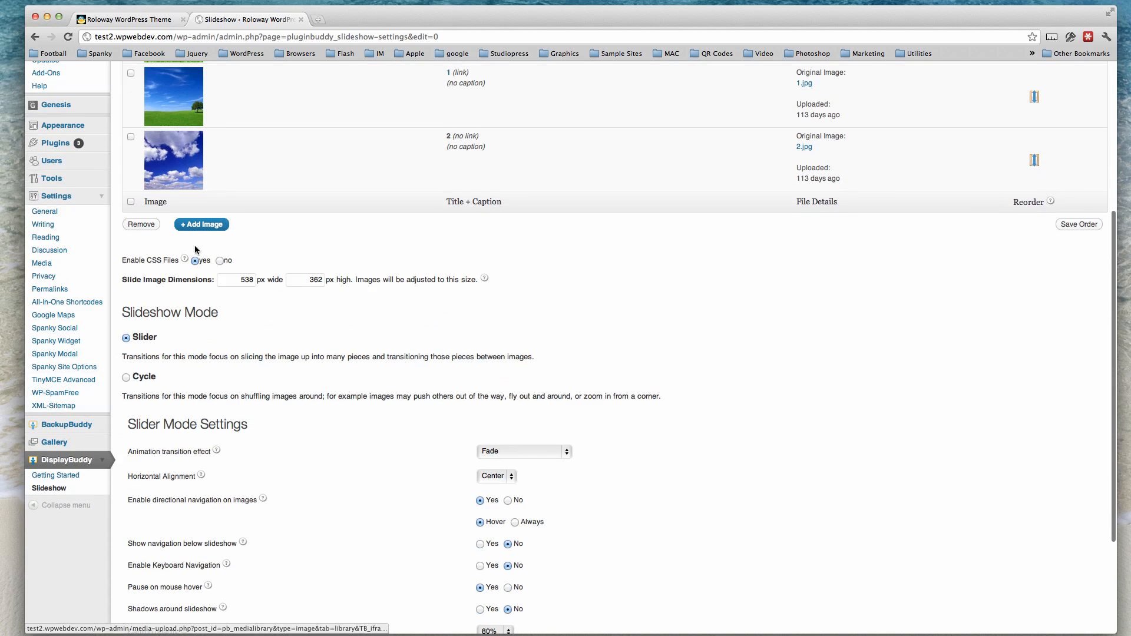
scroll(133, 204, "up", 1)
left_click(102, 155)
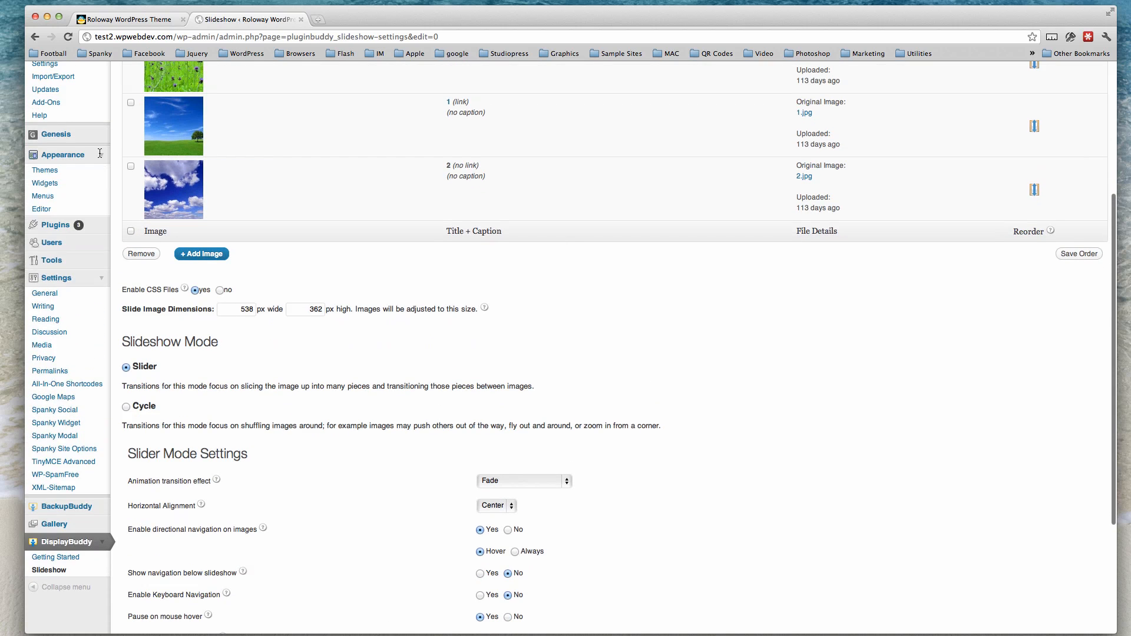
left_click(52, 186)
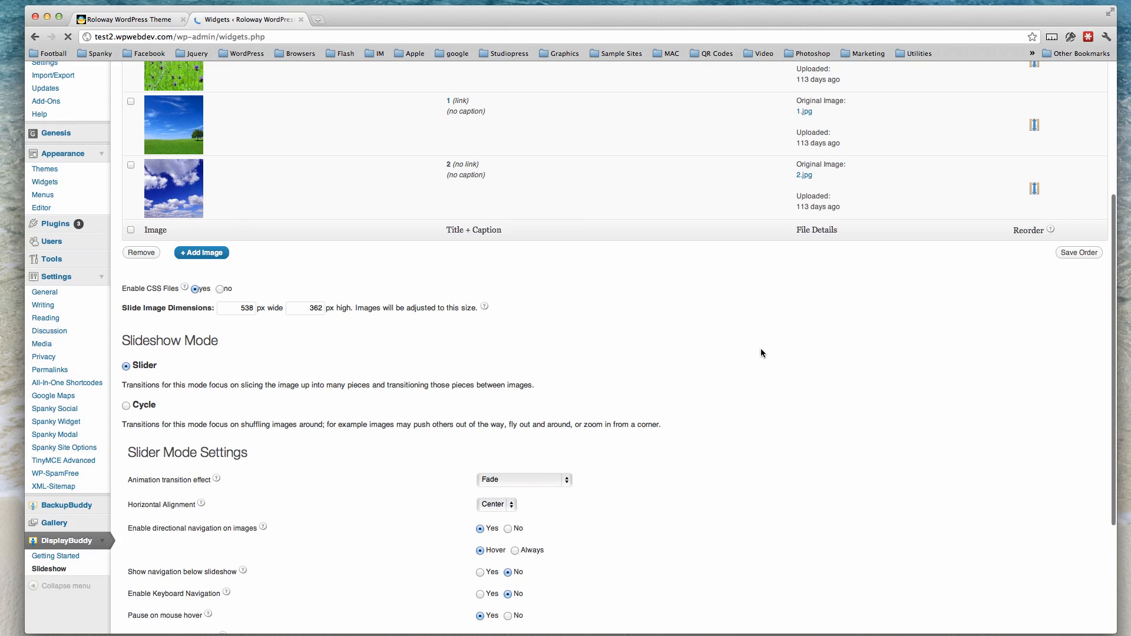
scroll(778, 353, "down", 5)
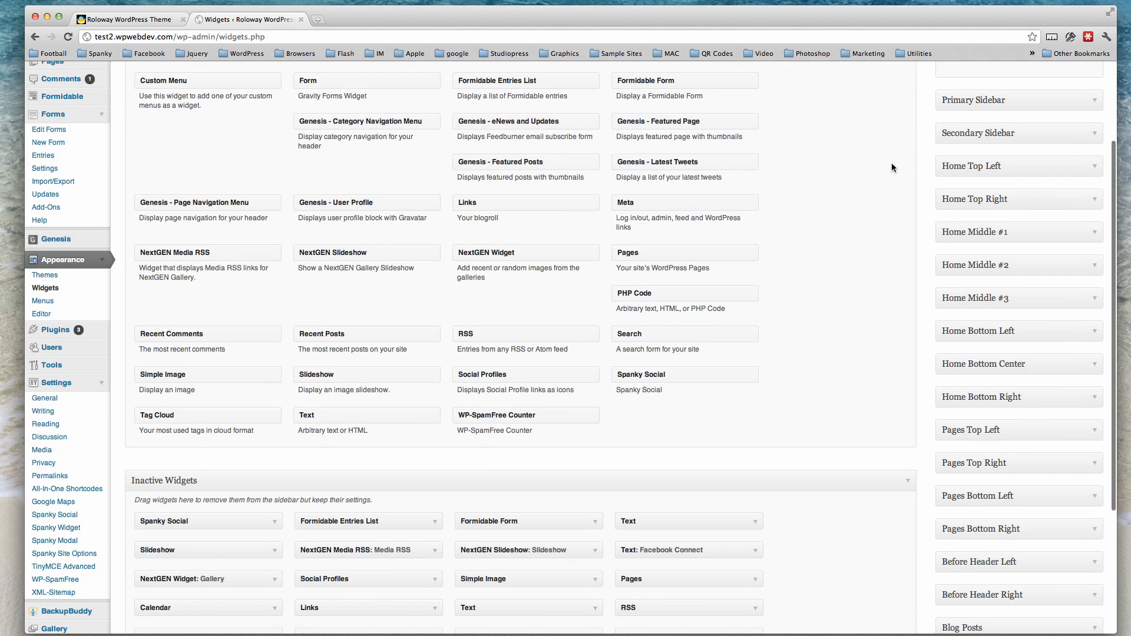
left_click(1094, 169)
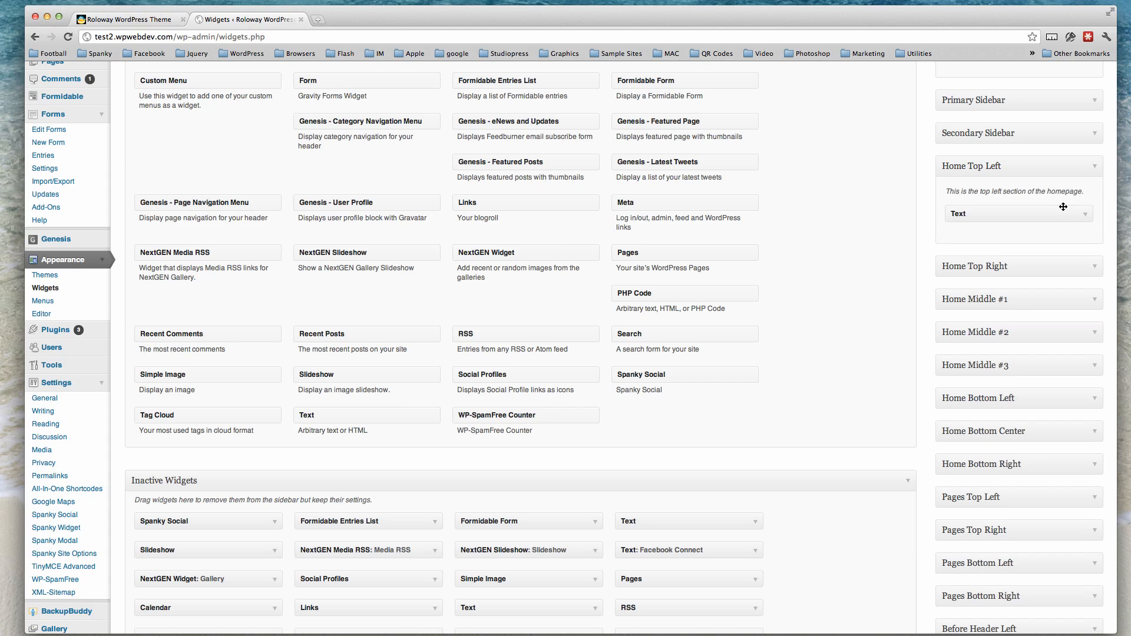
left_click(1086, 216)
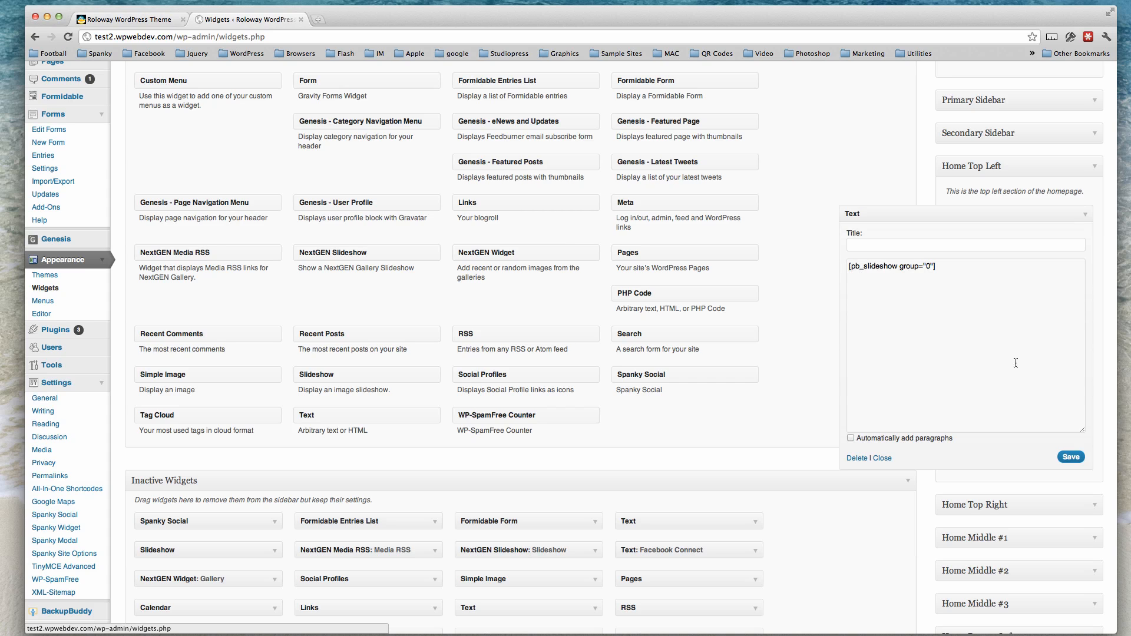
left_click(1084, 214)
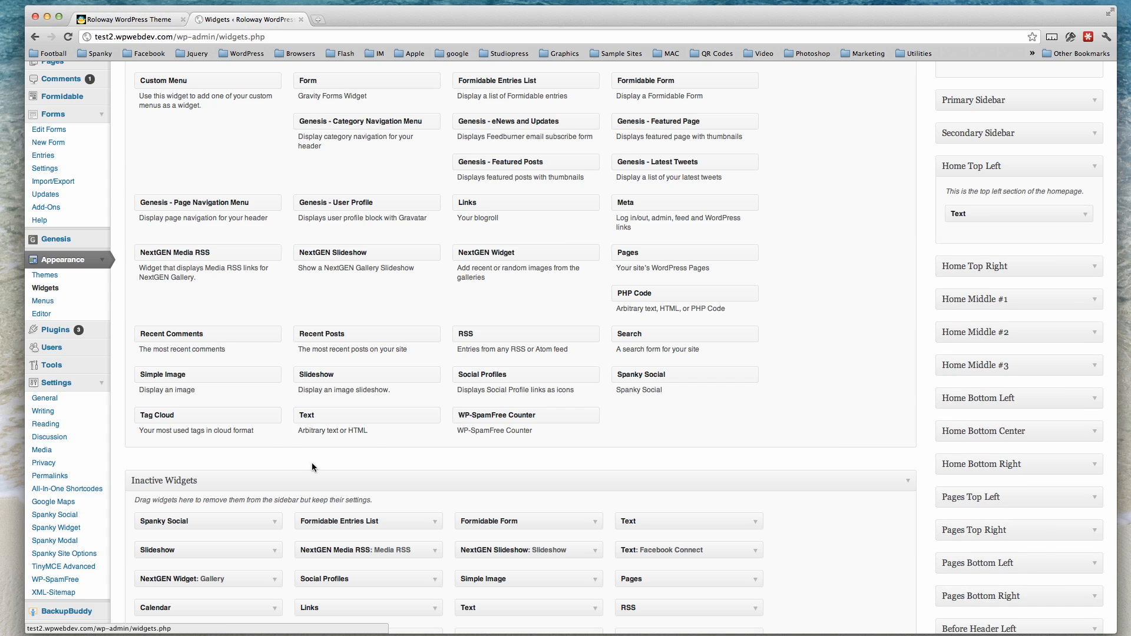
Return to the DisplayBuddy Slideshow settings and highlight the Homepage group's shortcode
scroll(272, 451, "down", 5)
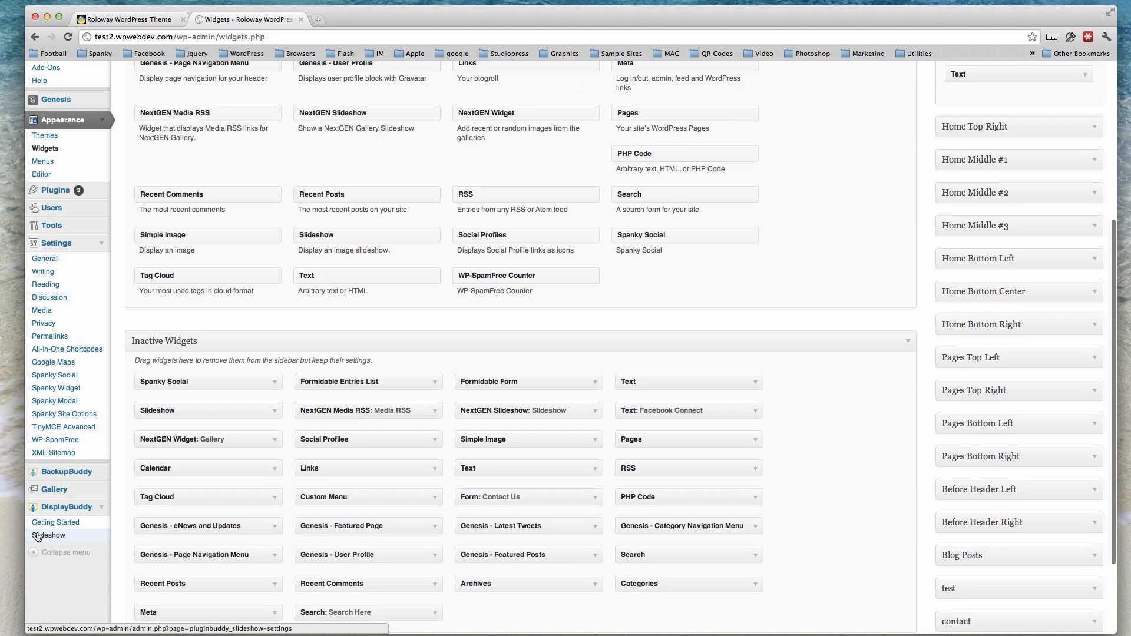
left_click(38, 536)
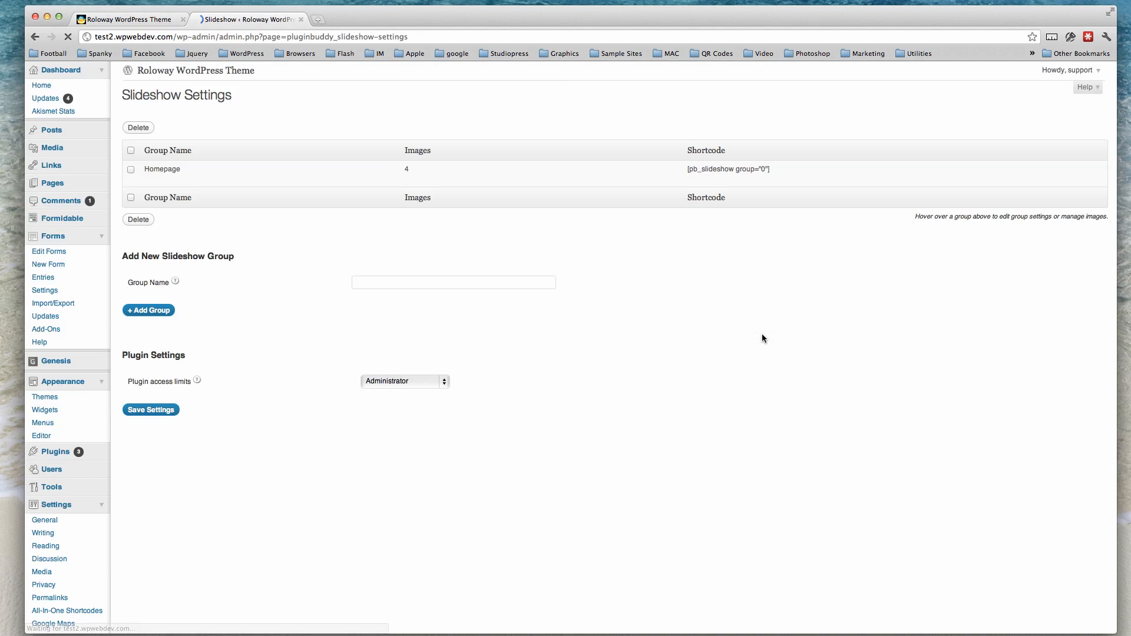
mouse_move(192, 185)
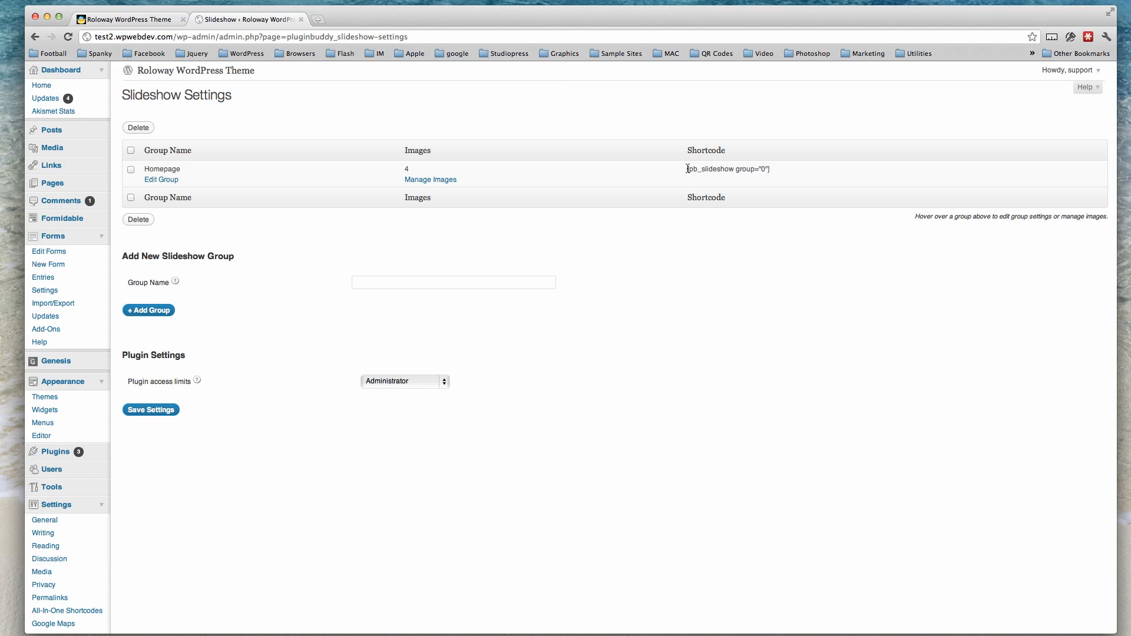
left_click_drag(687, 169, 769, 168)
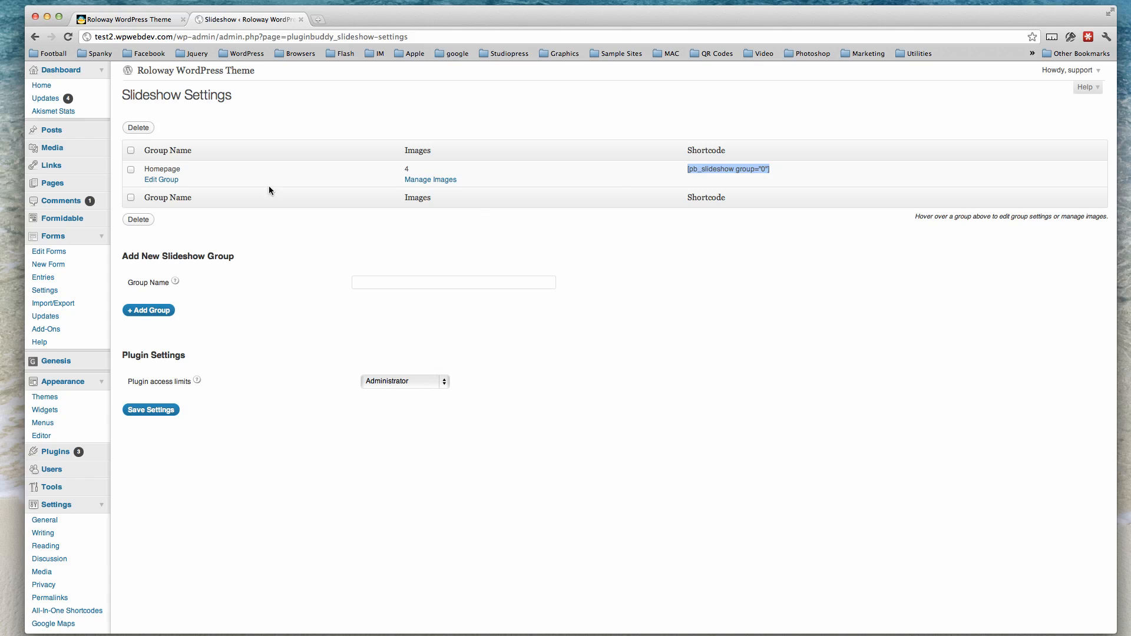
Open the Widgets page and move the Text widget from the Home Top Left area to Inactive Widgets
left_click(44, 410)
scroll(601, 463, "down", 1)
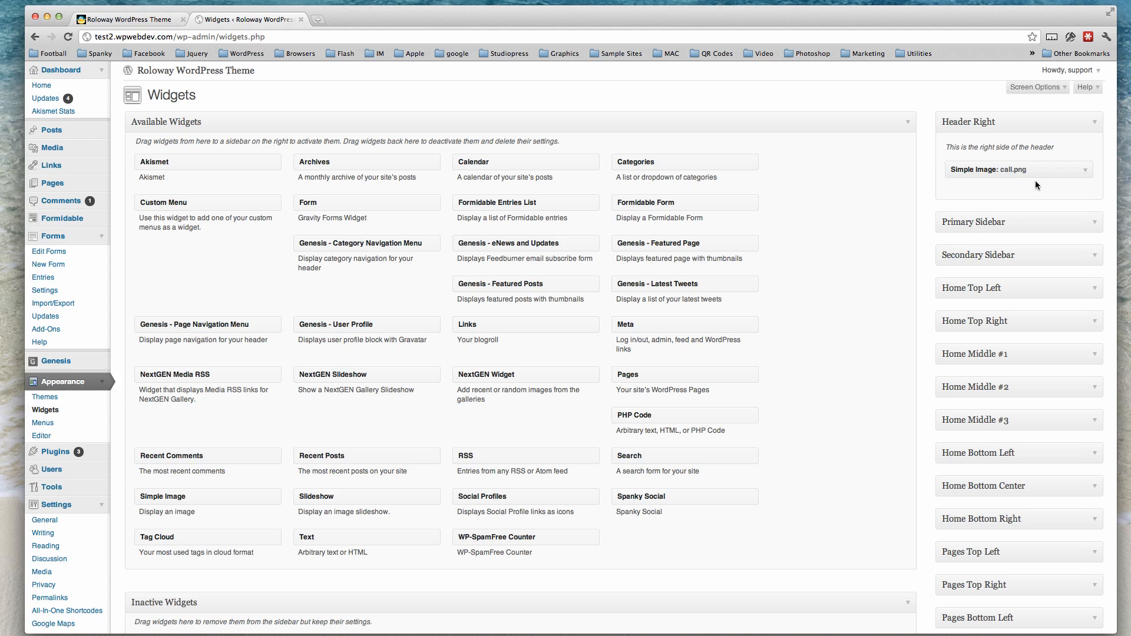
left_click(1098, 292)
scroll(876, 351, "down", 3)
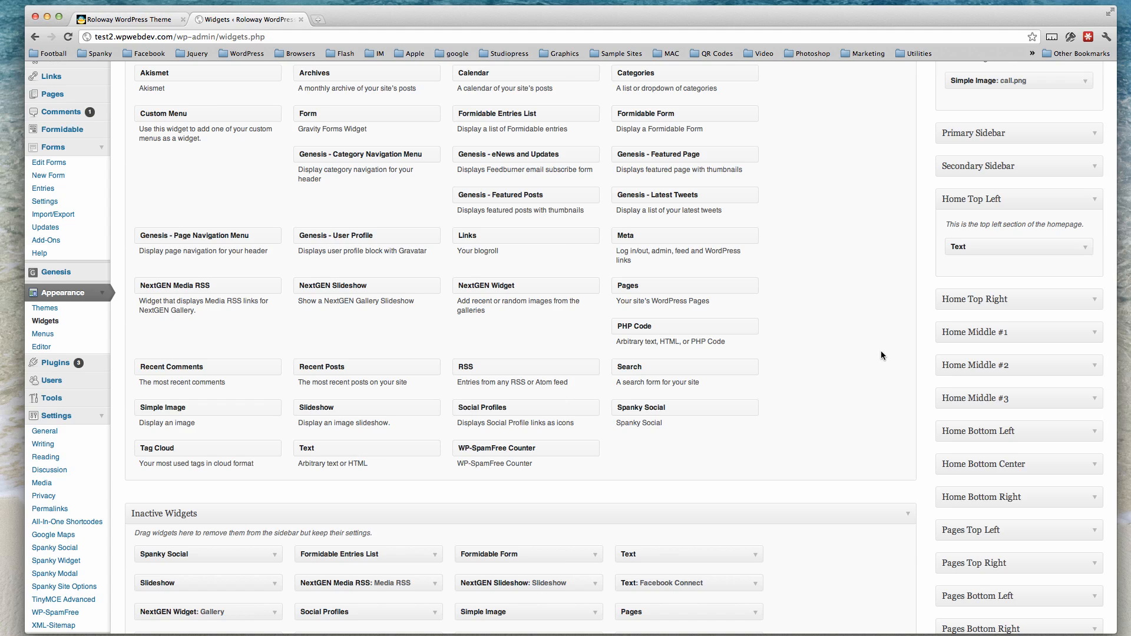
scroll(970, 245, "up", 1)
scroll(969, 244, "up", 1)
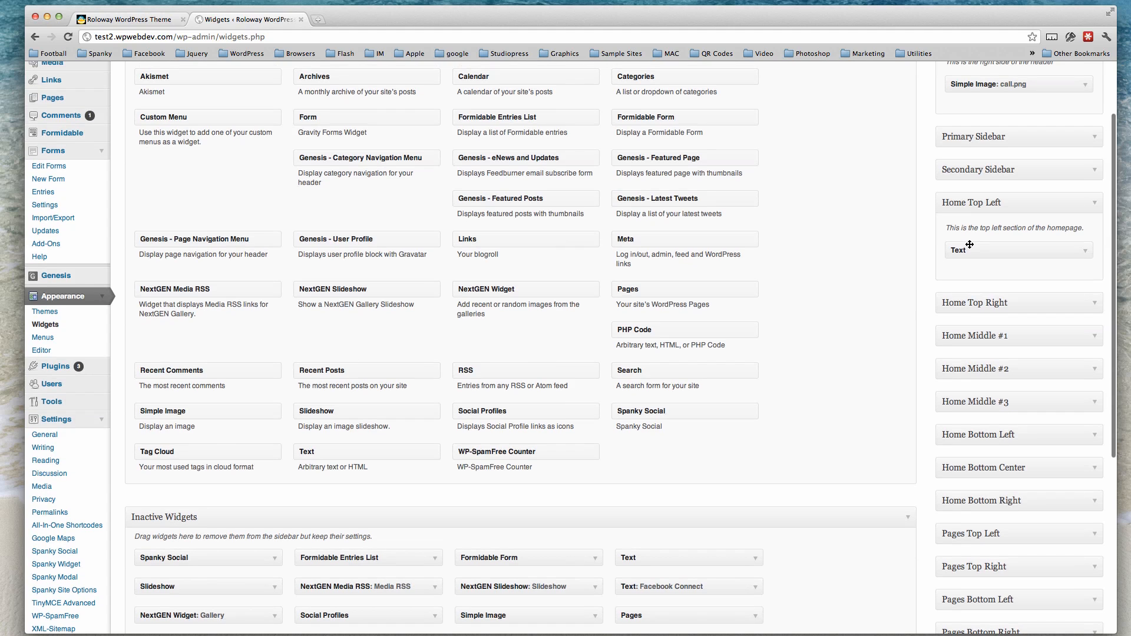
left_click_drag(969, 244, 639, 548)
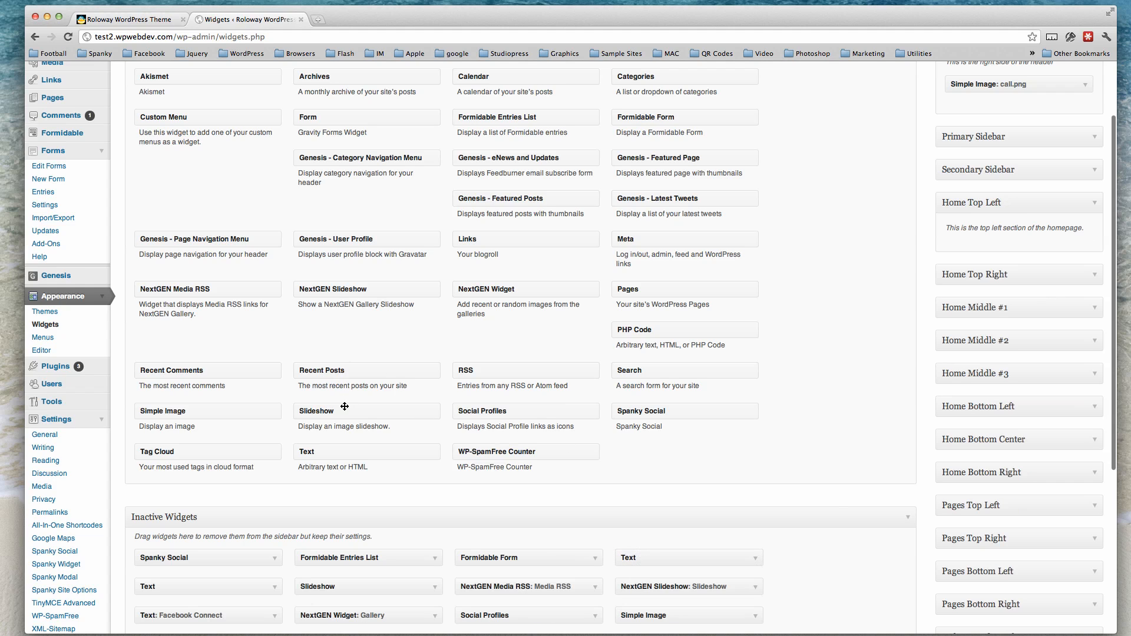
Add a Slideshow widget to the Home Top Left area with the Homepage slideshow group and save it
left_click_drag(344, 411, 1009, 245)
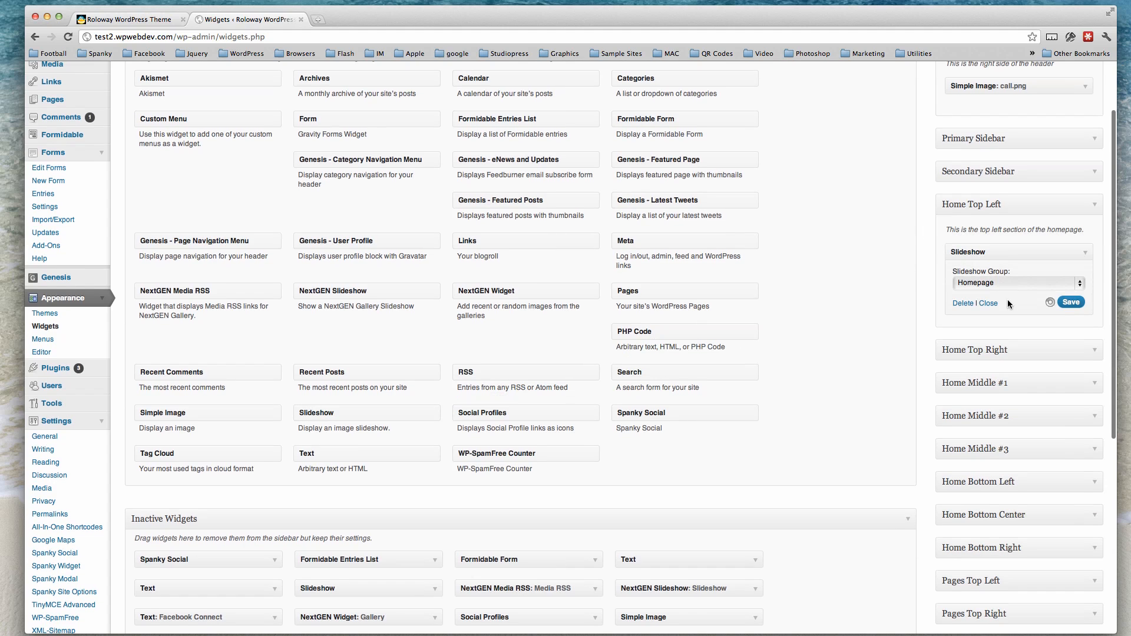
left_click(1022, 283)
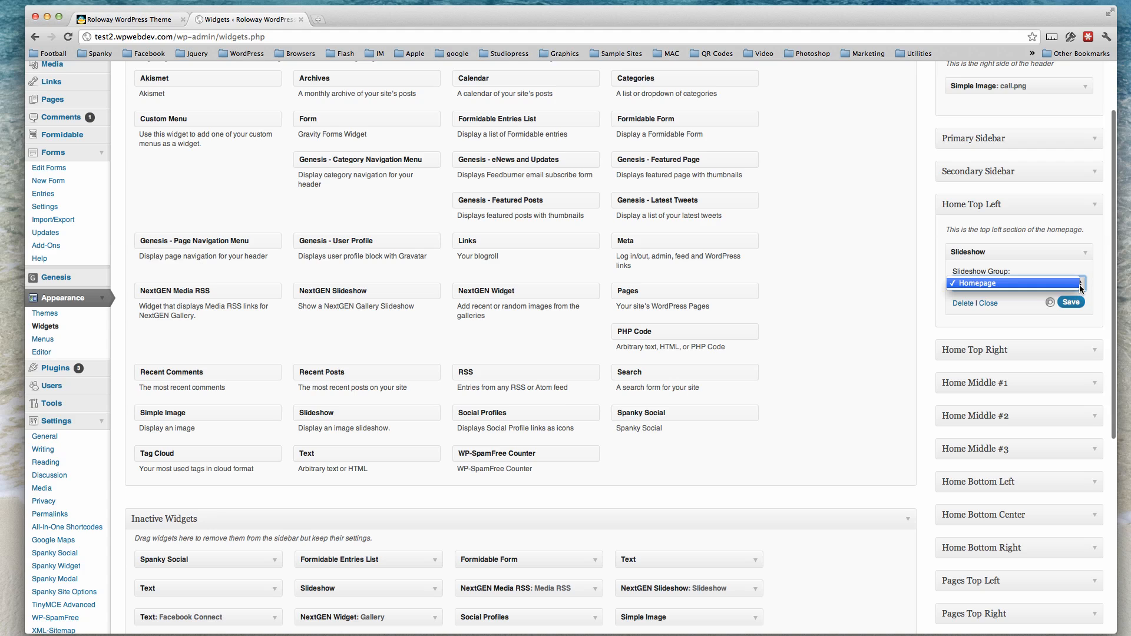
left_click(1018, 283)
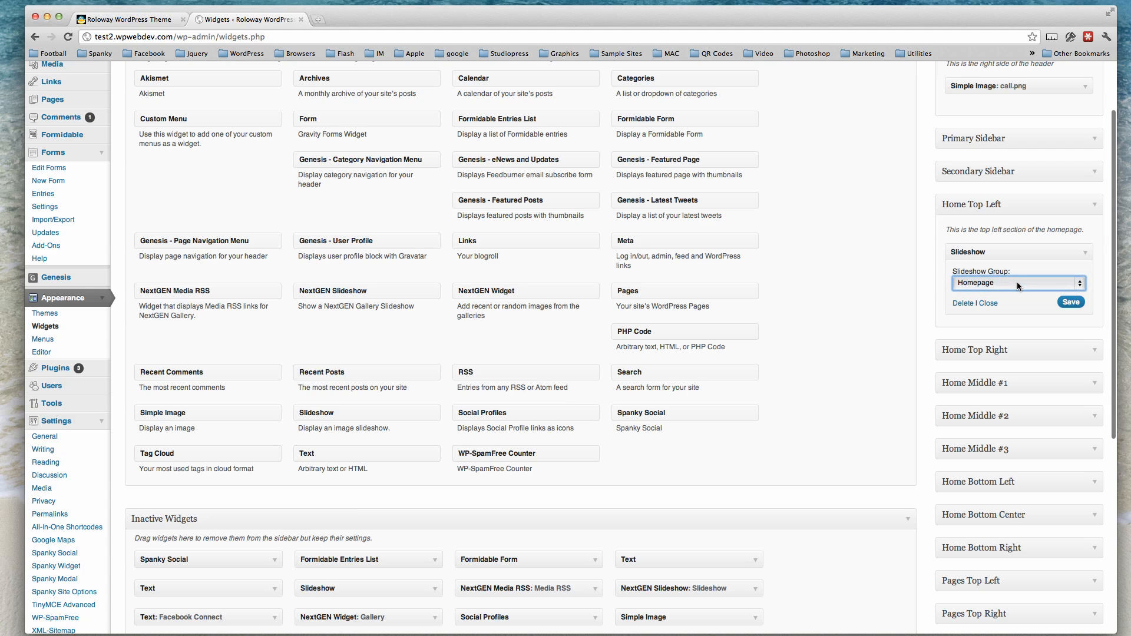
left_click(1073, 303)
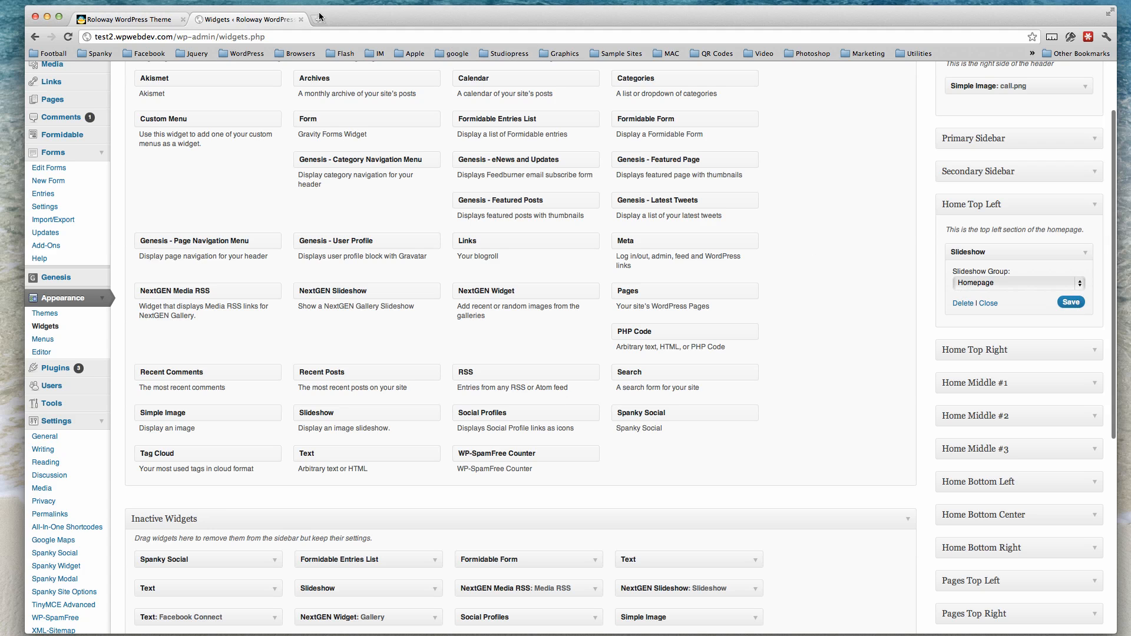
Reload the site's home page to check the slideshow, then return to the Widgets page and collapse the Slideshow widget
left_click(154, 21)
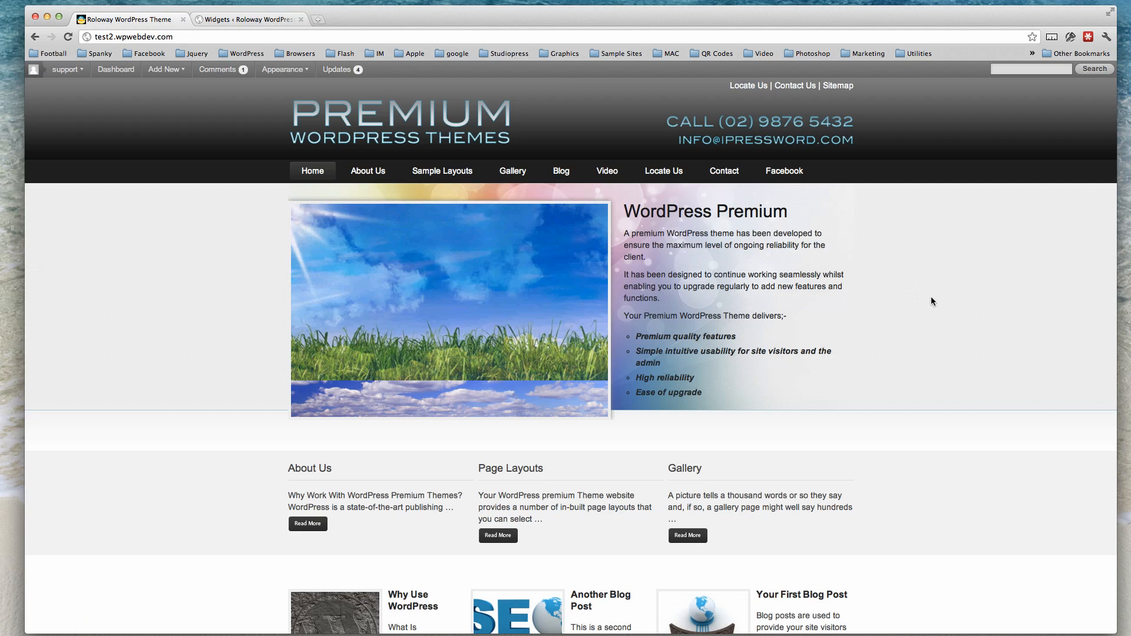
key("super+r")
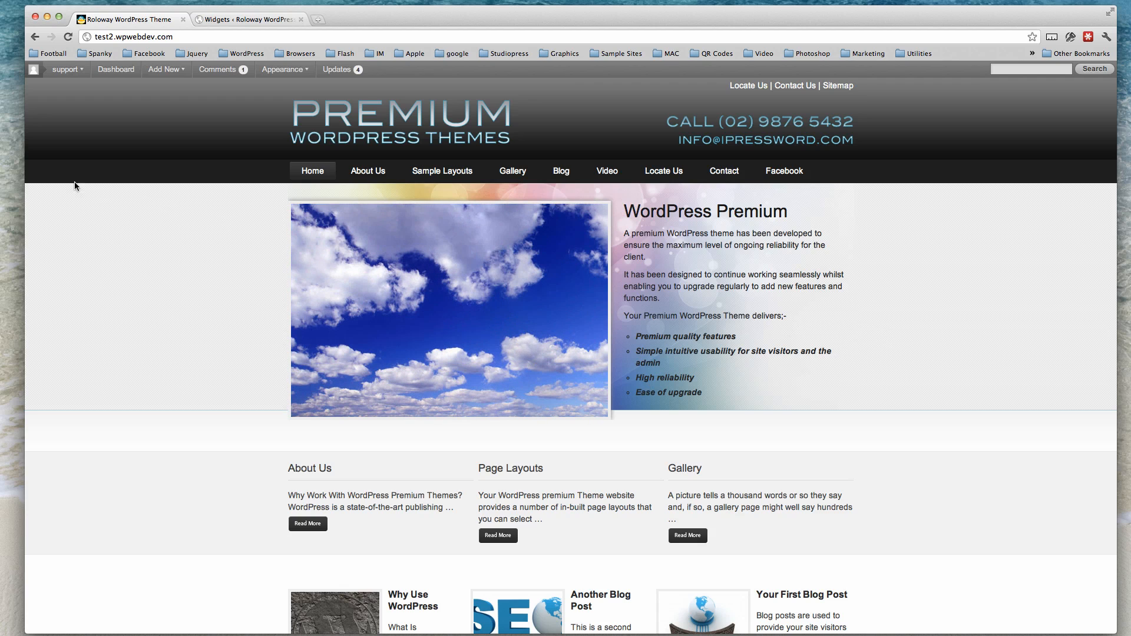
left_click(223, 20)
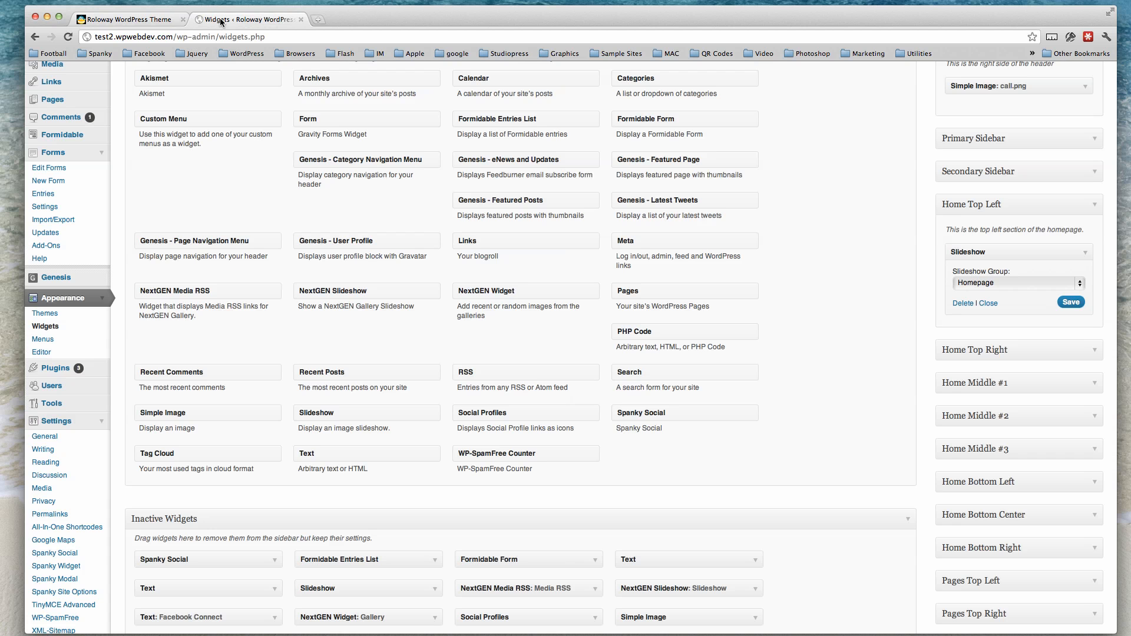
left_click(1084, 254)
scroll(178, 328, "up", 2)
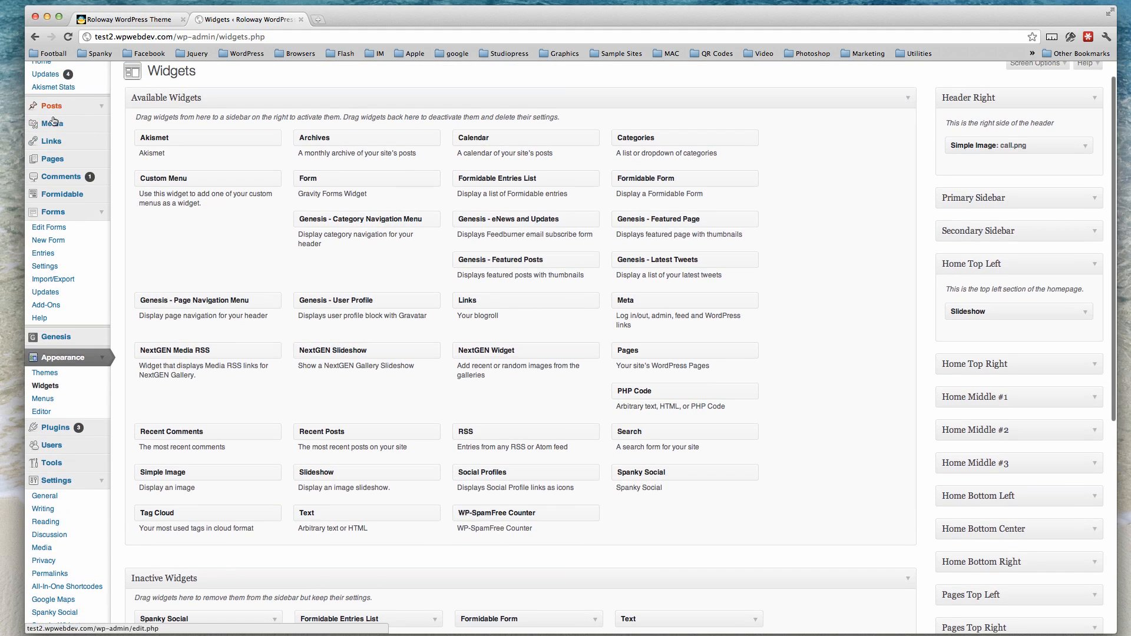
left_click(52, 160)
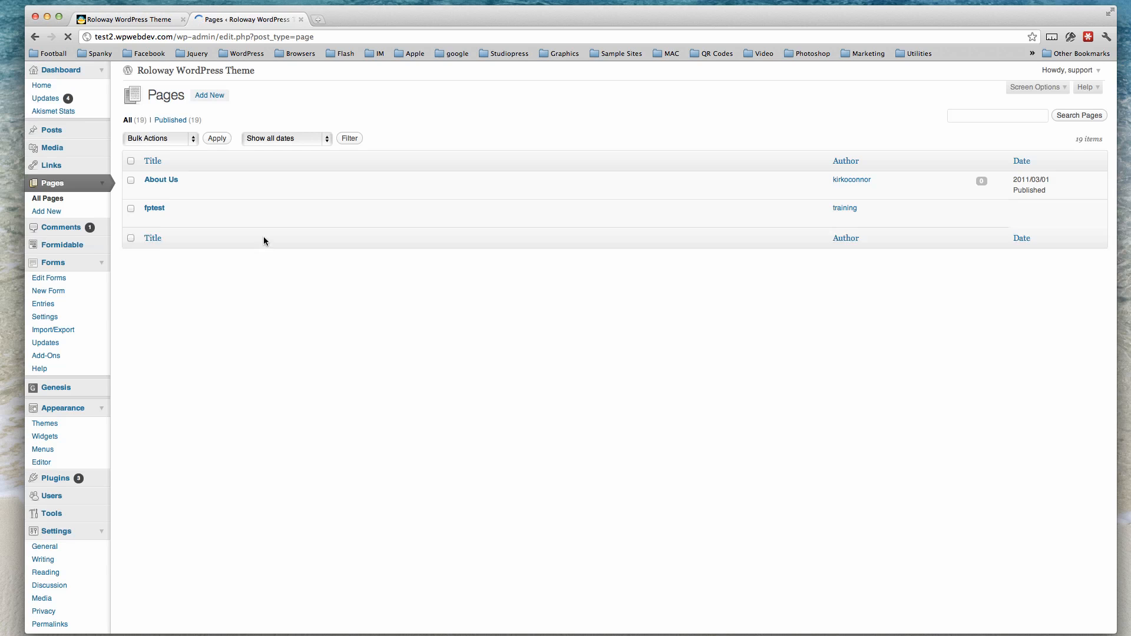
scroll(299, 347, "down", 8)
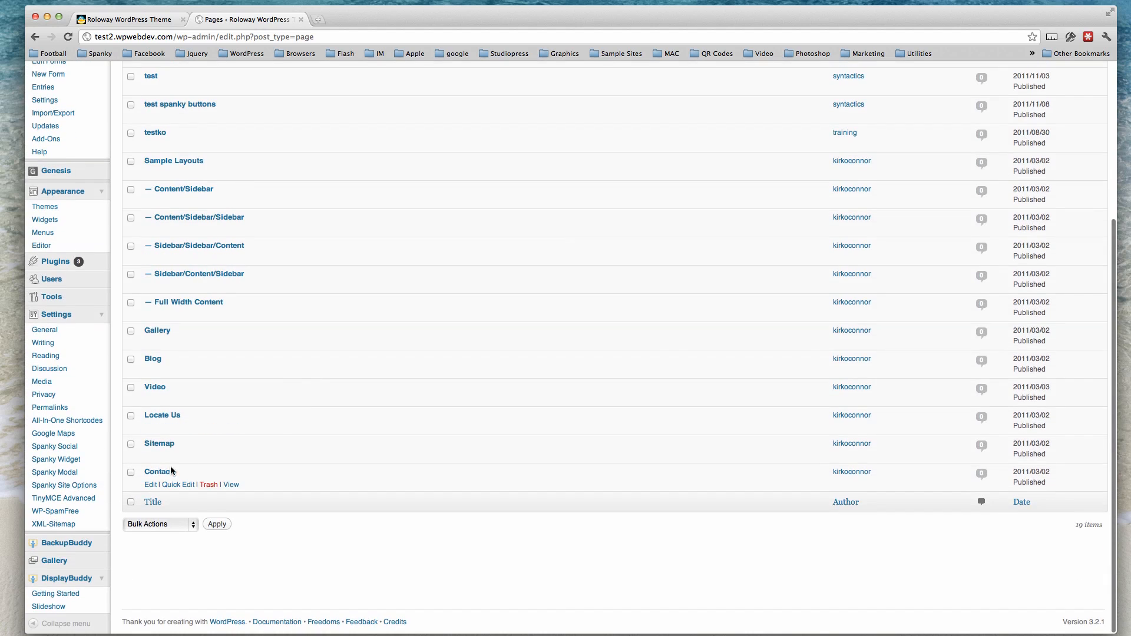
left_click(158, 471)
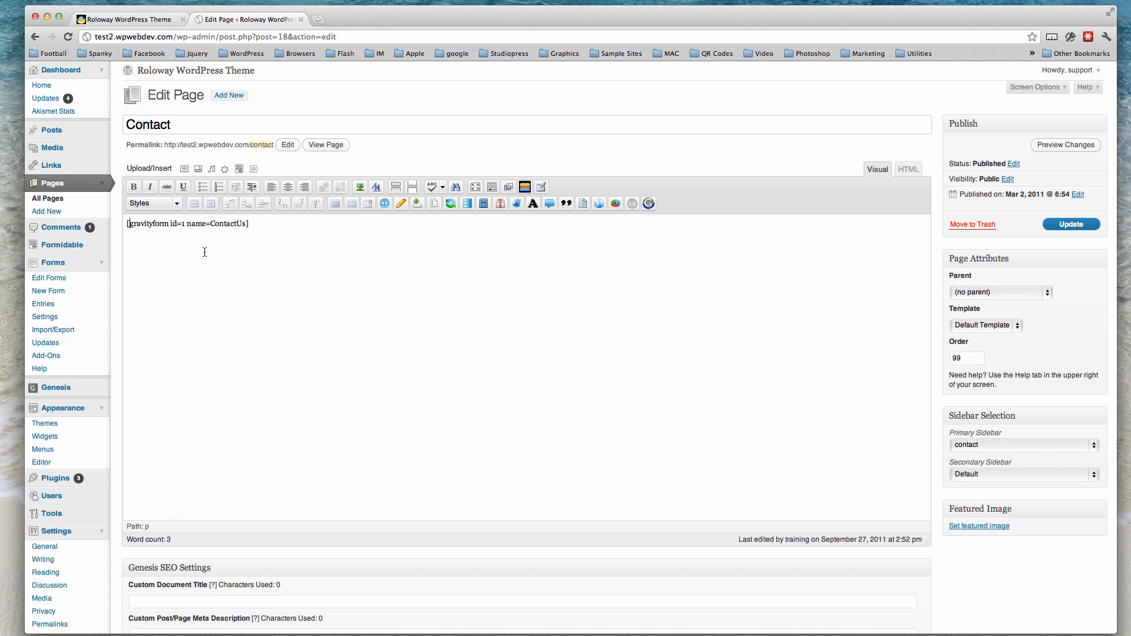
left_click(227, 242)
key("Return")
type("Grass on black background")
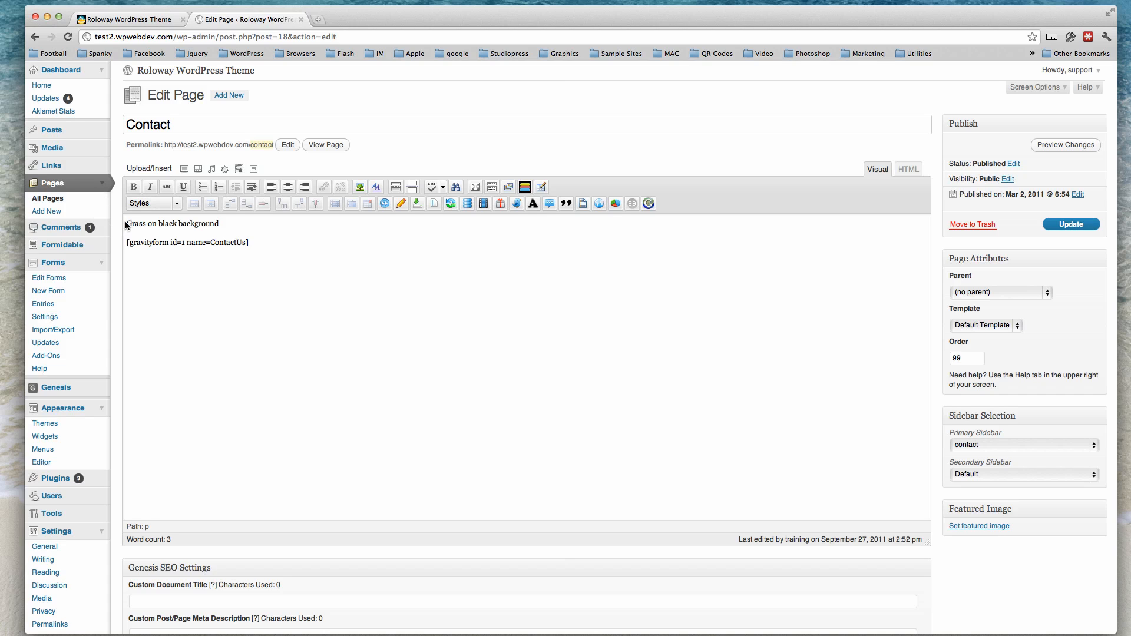
left_click_drag(128, 224, 220, 224)
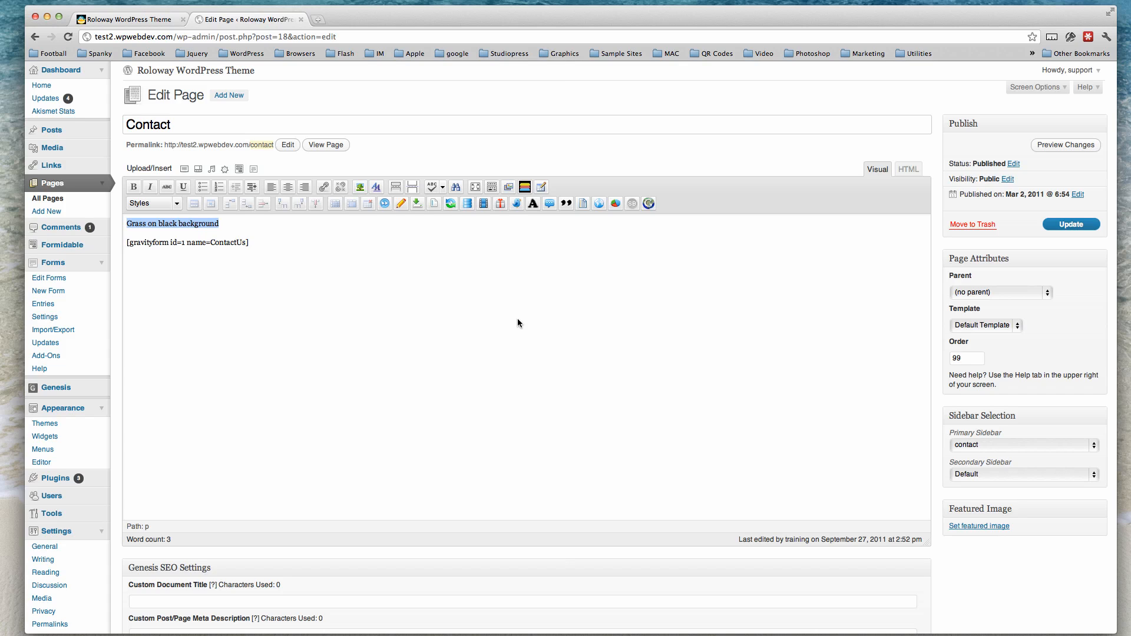
key("BackSpace")
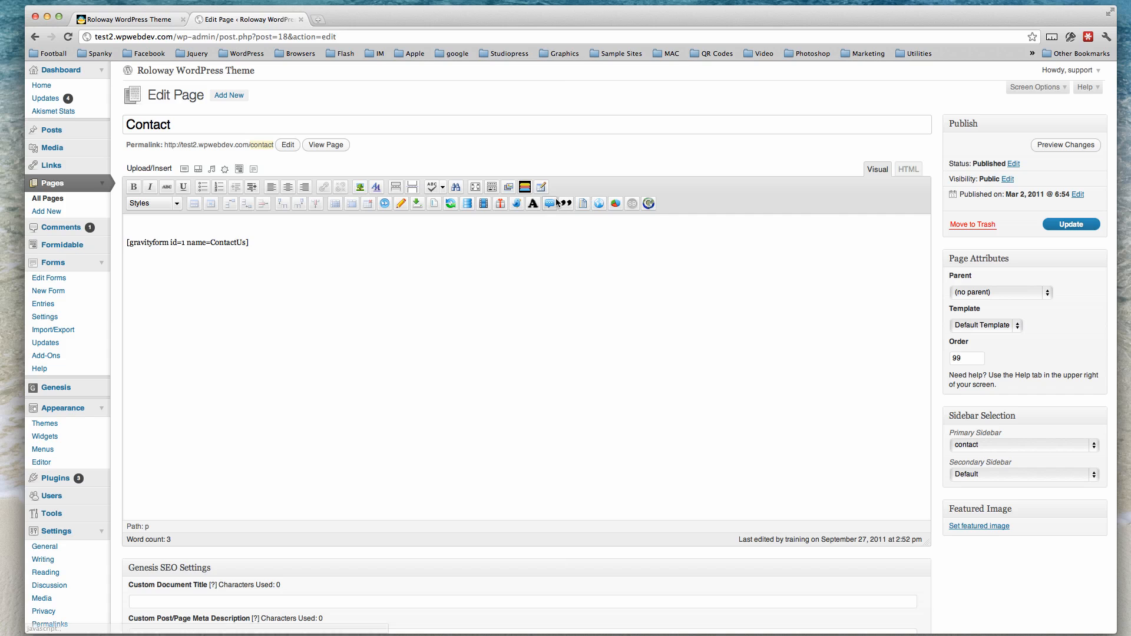
Leave the Contact page without saving and copy the Homepage group's shortcode from the DisplayBuddy Slideshow settings
scroll(254, 375, "down", 3)
scroll(254, 376, "down", 7)
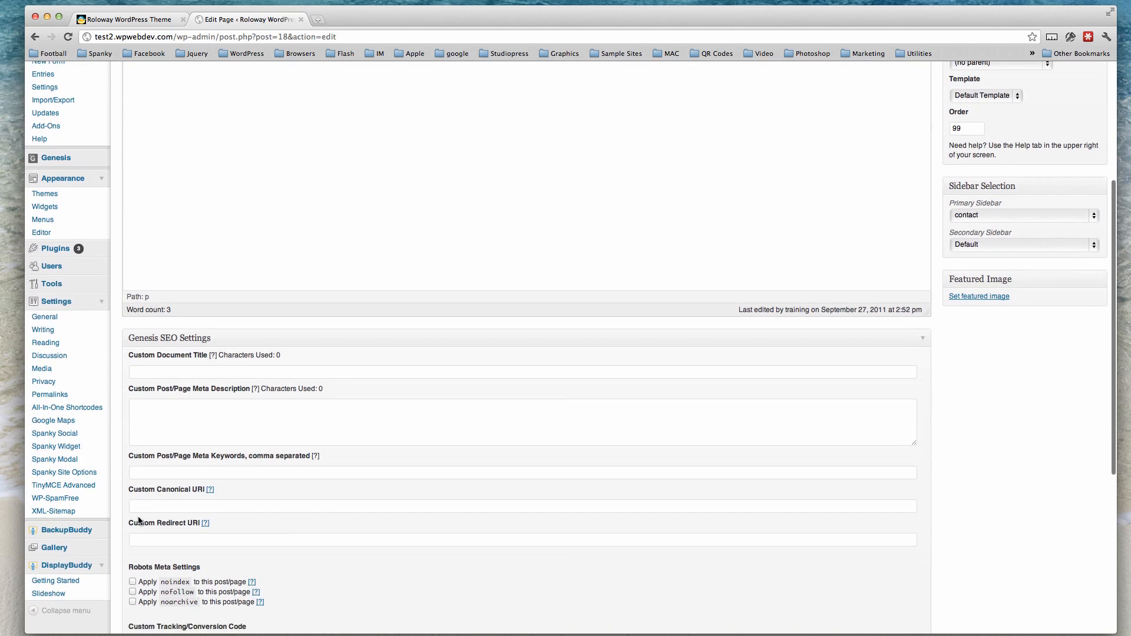
left_click(56, 411)
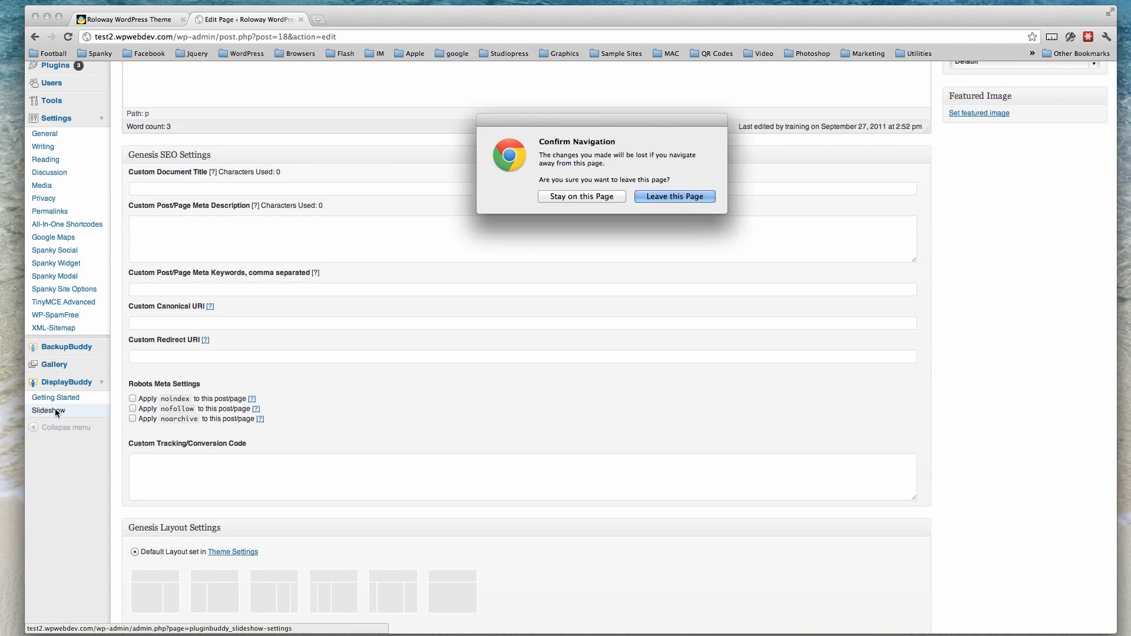
left_click(661, 199)
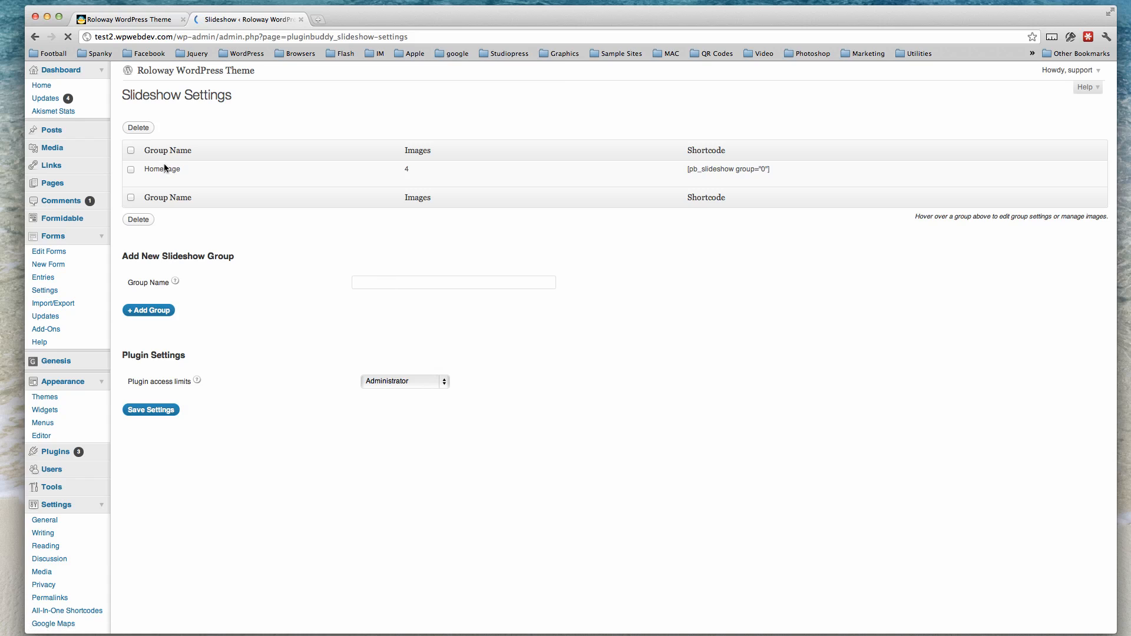
mouse_move(169, 169)
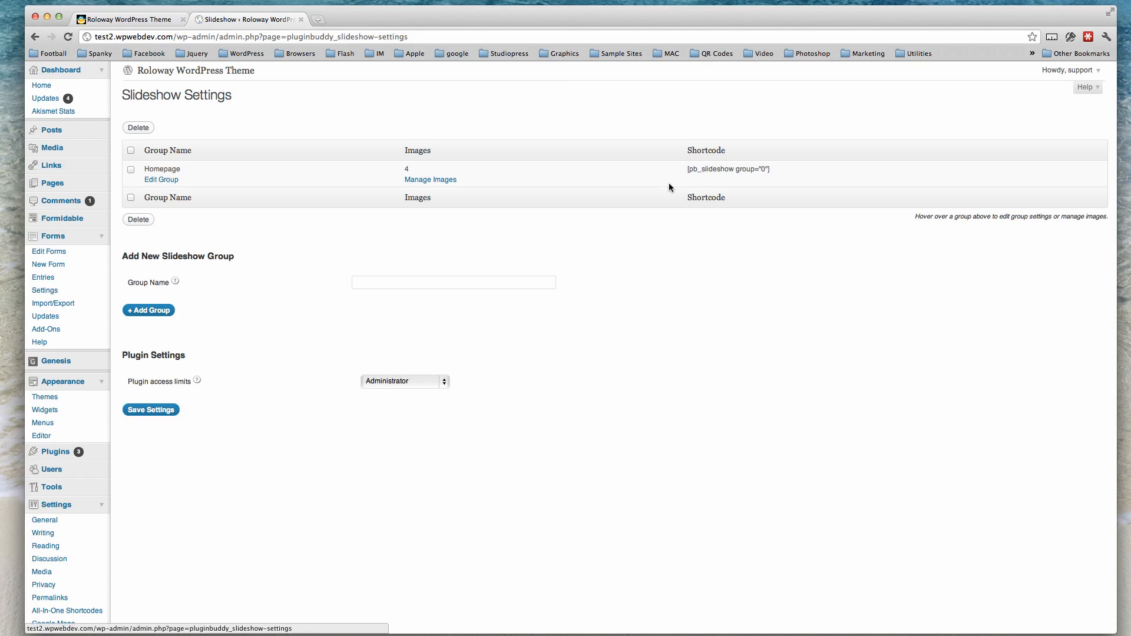
left_click_drag(685, 168, 773, 169)
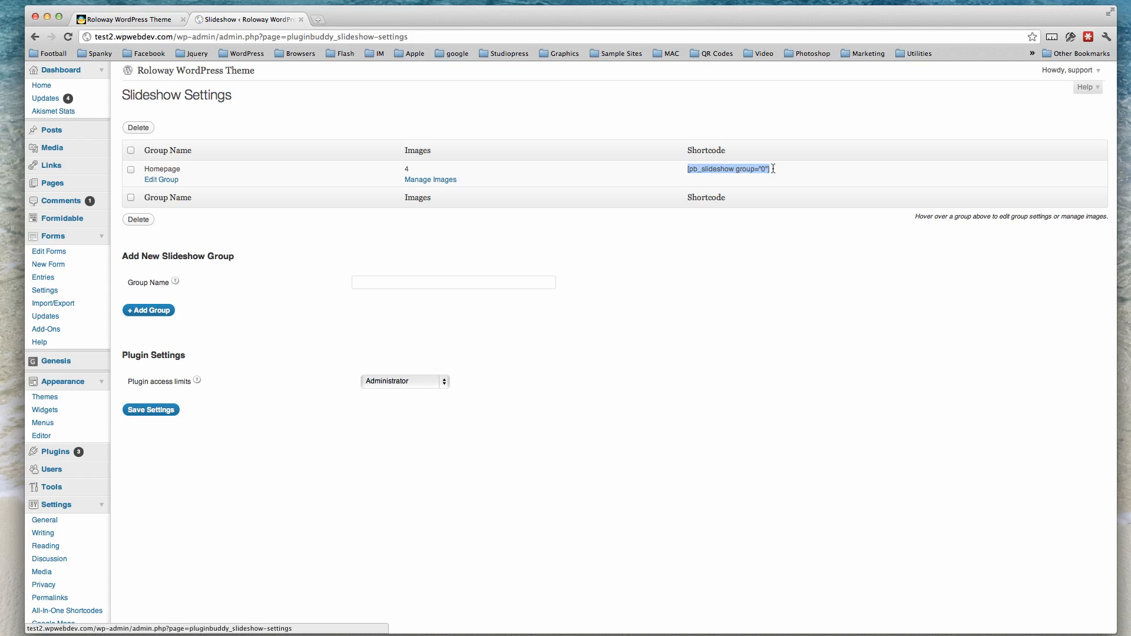
right_click(734, 168)
left_click(743, 173)
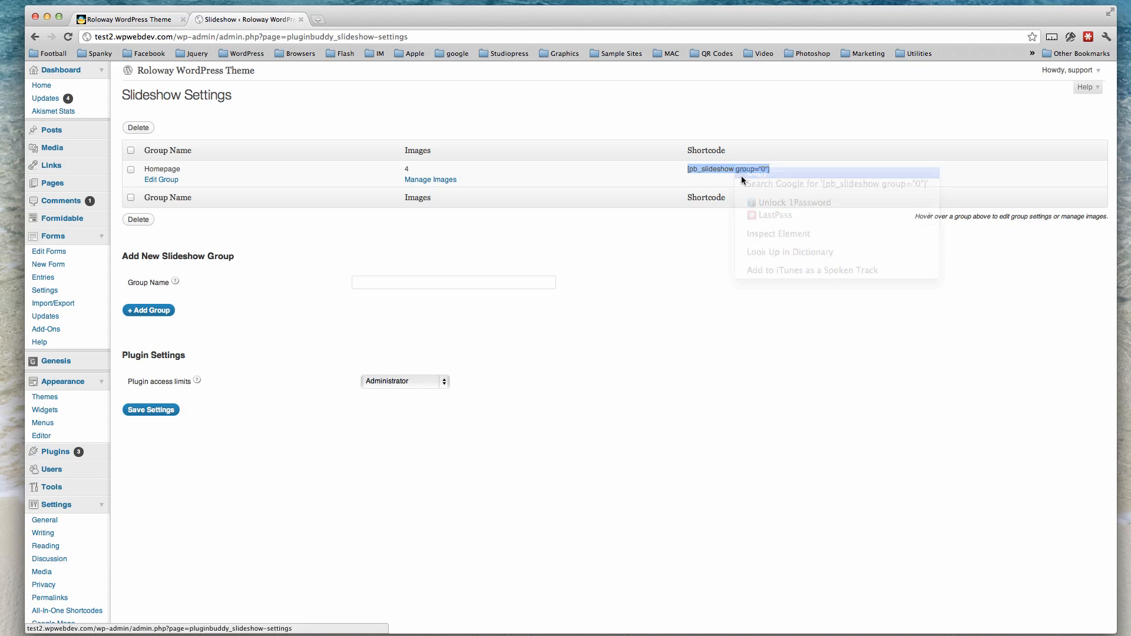
Edit the Contact page, insert the shortcode [pb_slideshow group="0"] on its own line above the gravityform shortcode, and update the page
scroll(157, 467, "down", 1)
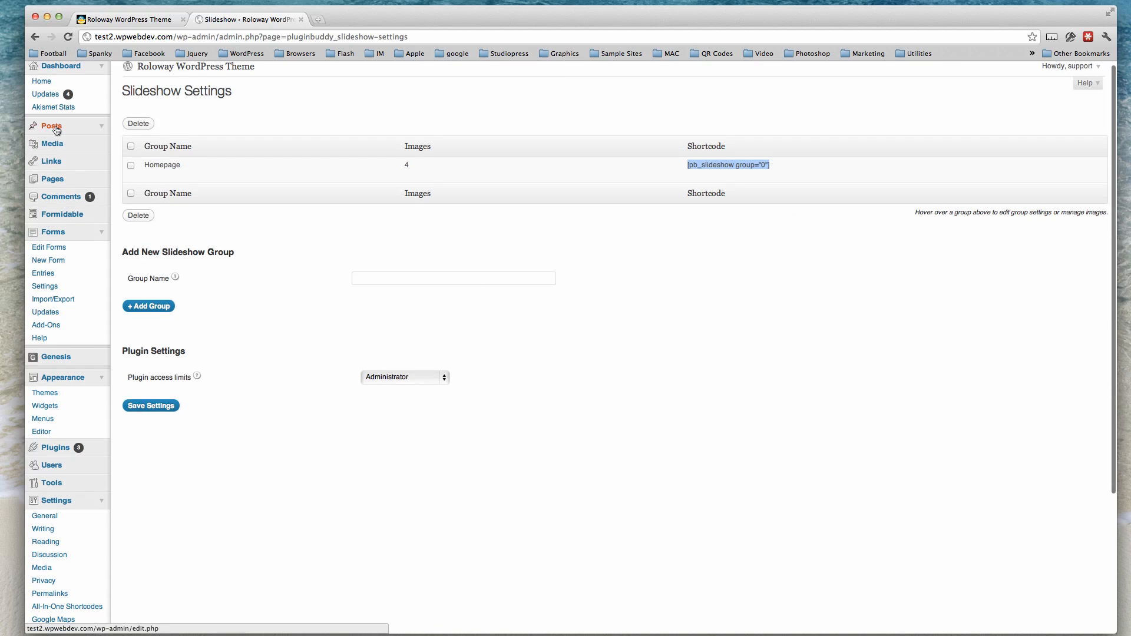
scroll(53, 177, "down", 1)
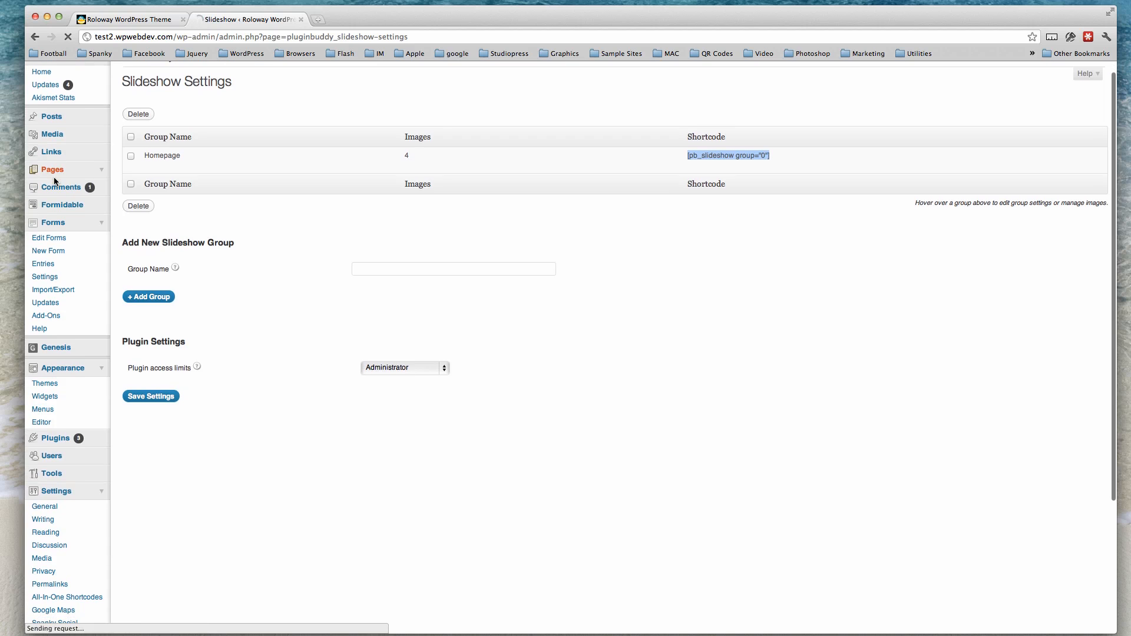
left_click(55, 175)
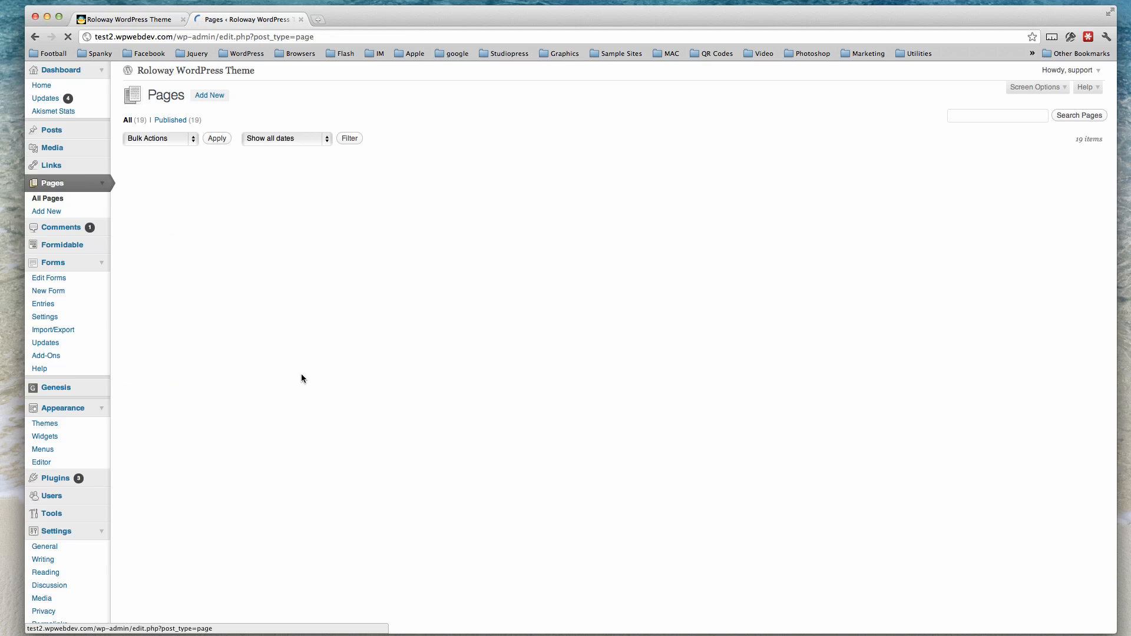
scroll(301, 376, "down", 5)
scroll(302, 374, "down", 2)
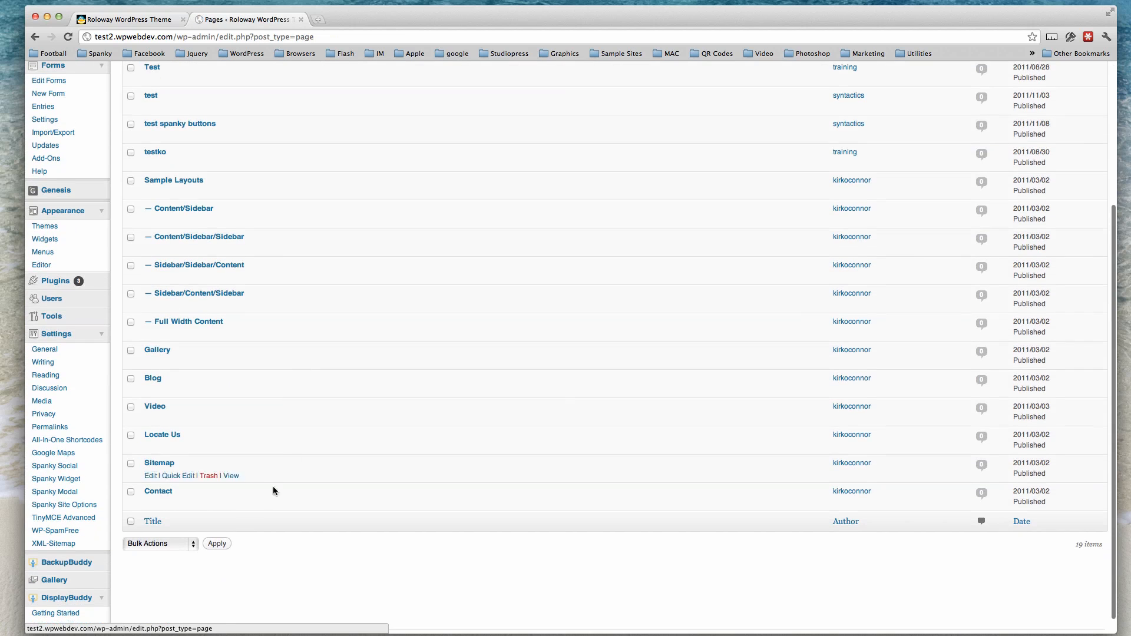
left_click(160, 490)
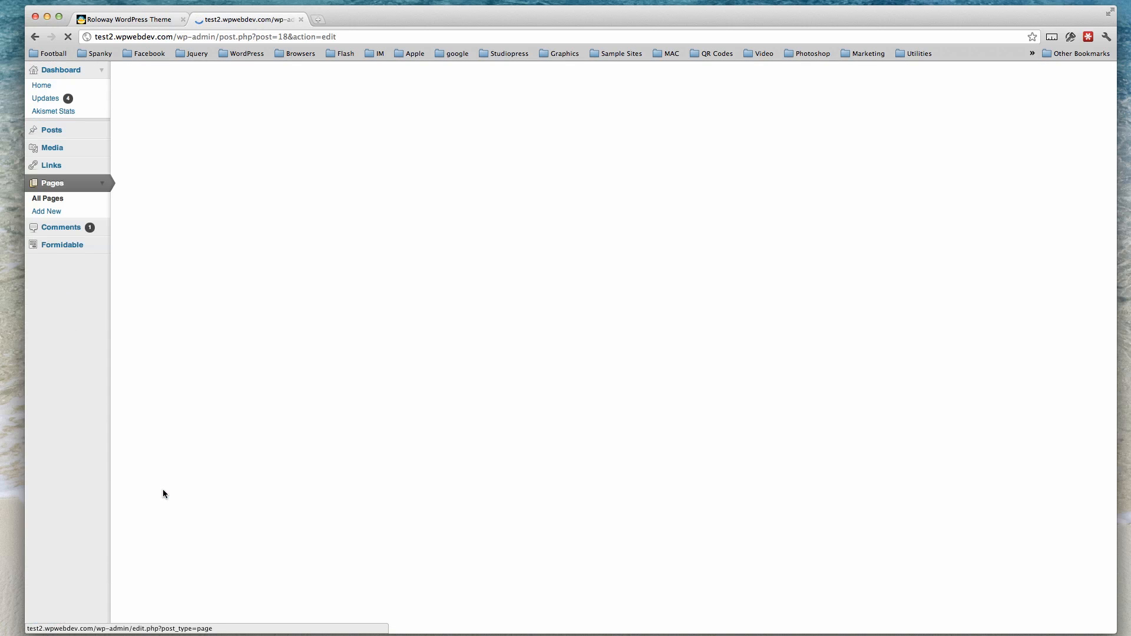
left_click(127, 223)
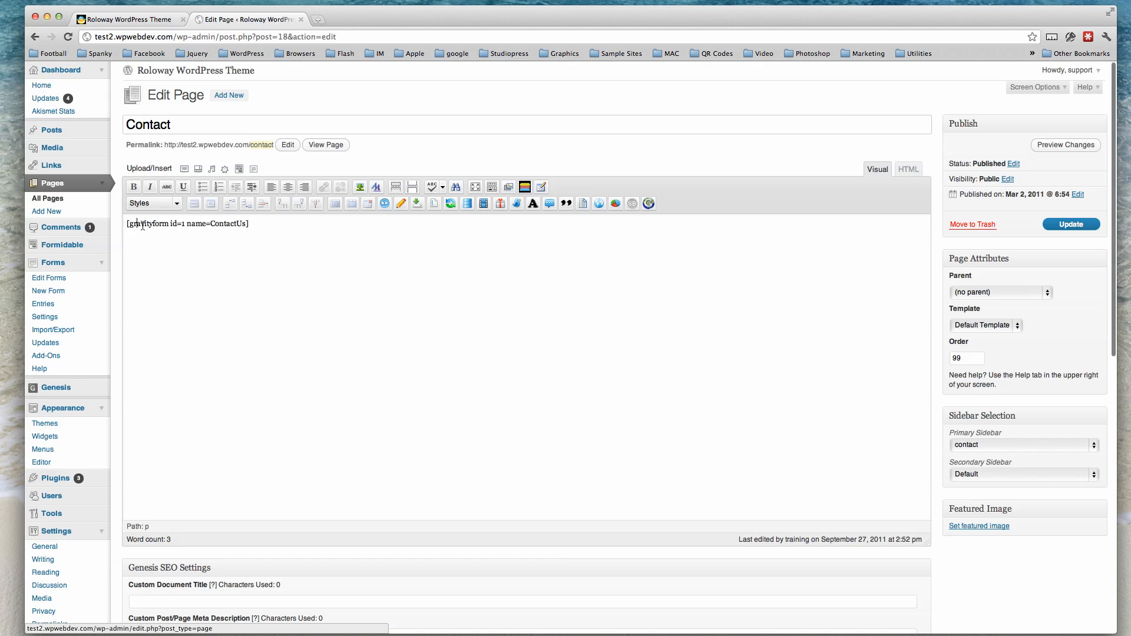
key("Return")
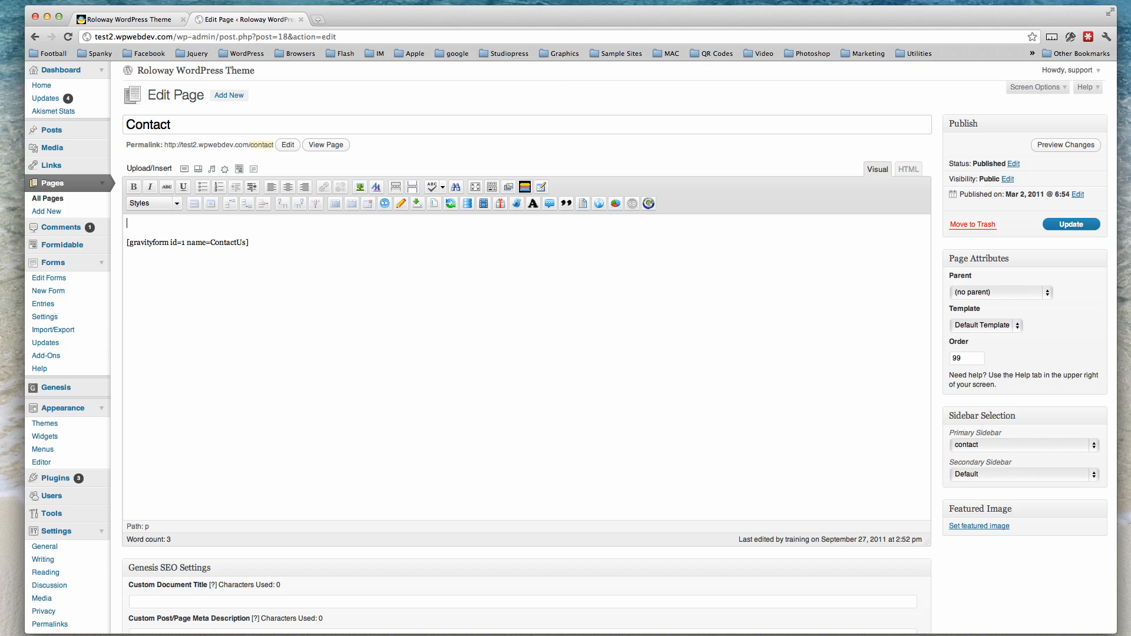
key("super+v")
left_click(1083, 225)
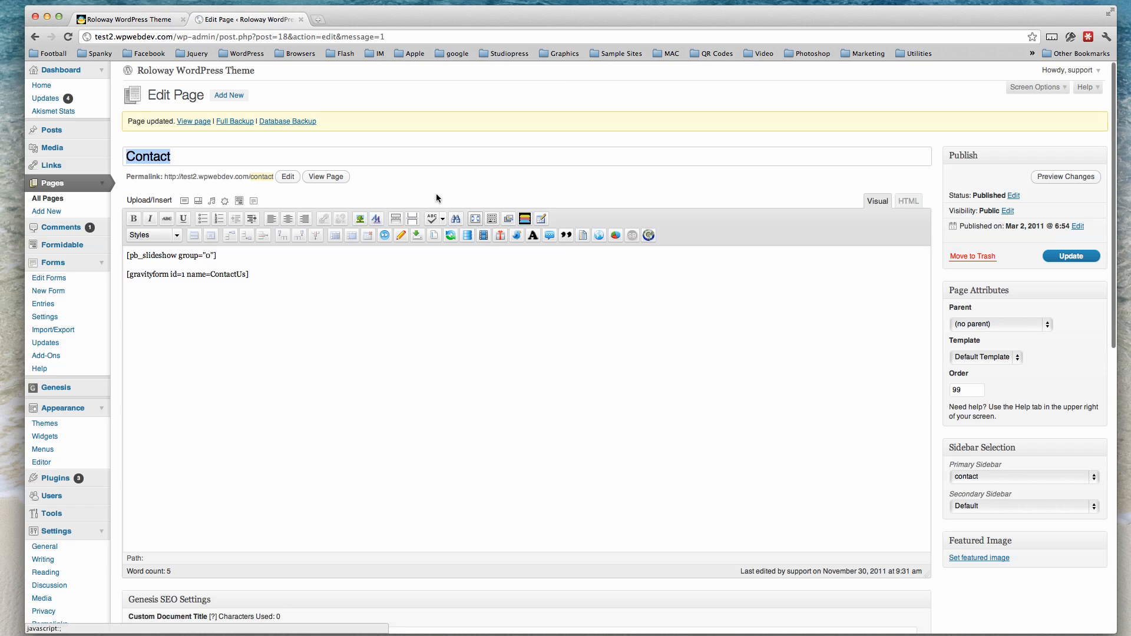
View the Contact page on the live site and check the slideshow above the contact form
left_click(106, 16)
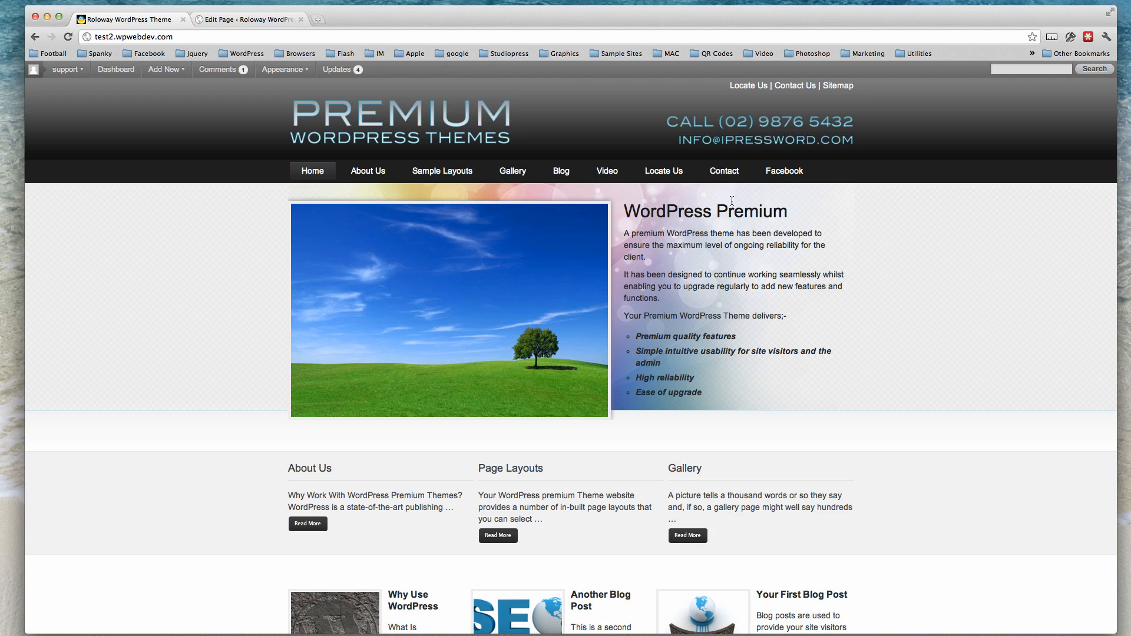
left_click(717, 180)
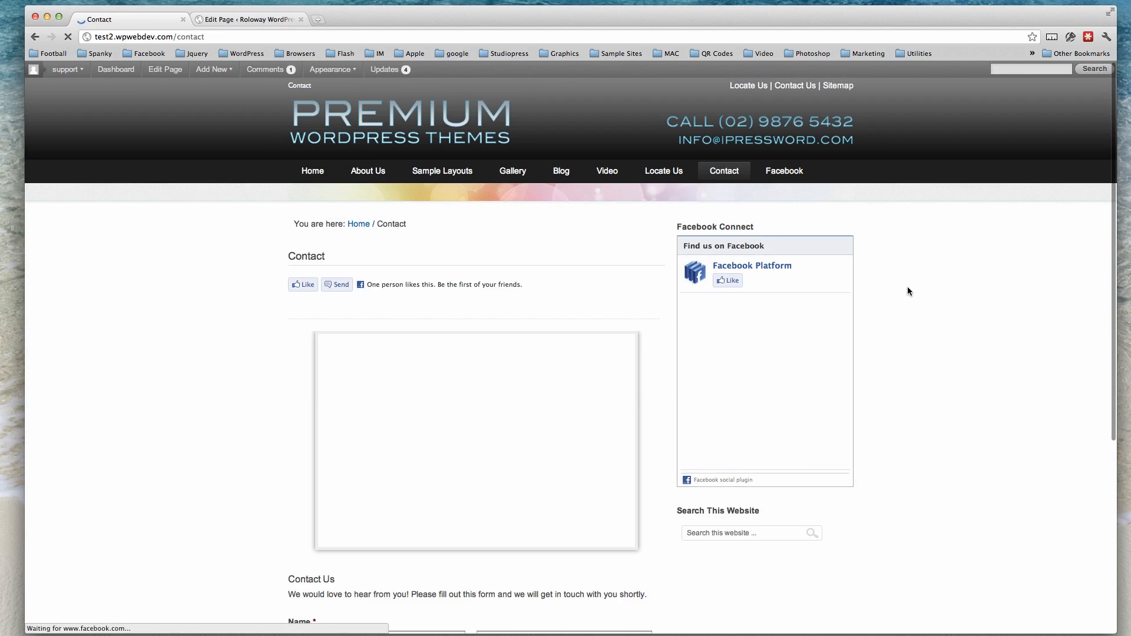
scroll(916, 303, "down", 5)
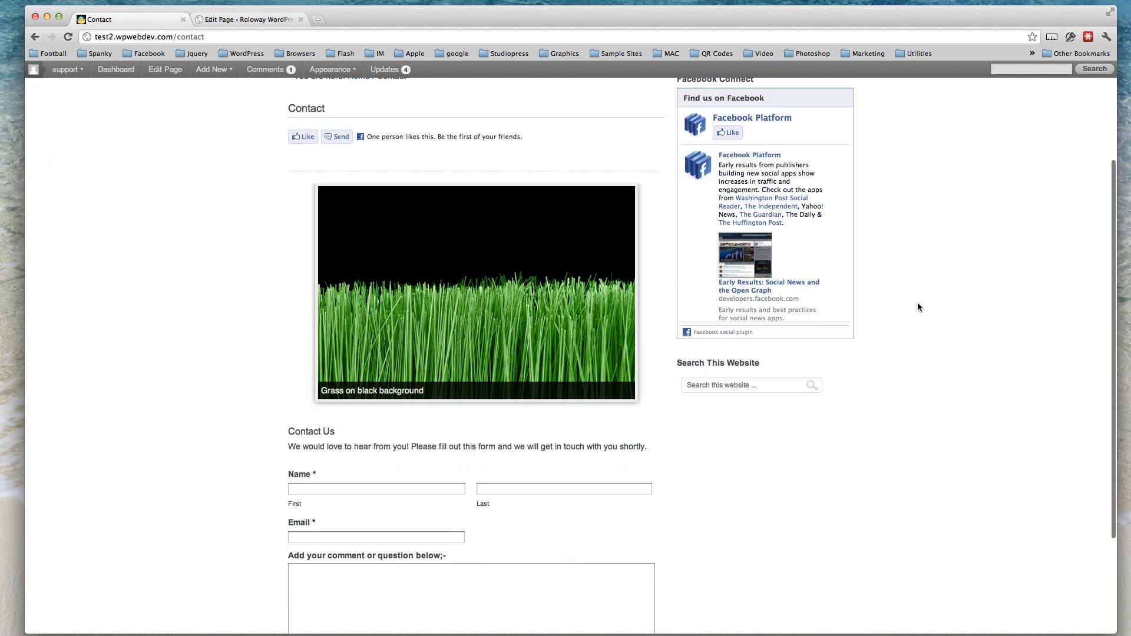
Watch the slideshow cycle through its images between the Contact heading and the form on the live page
scroll(917, 303, "up", 4)
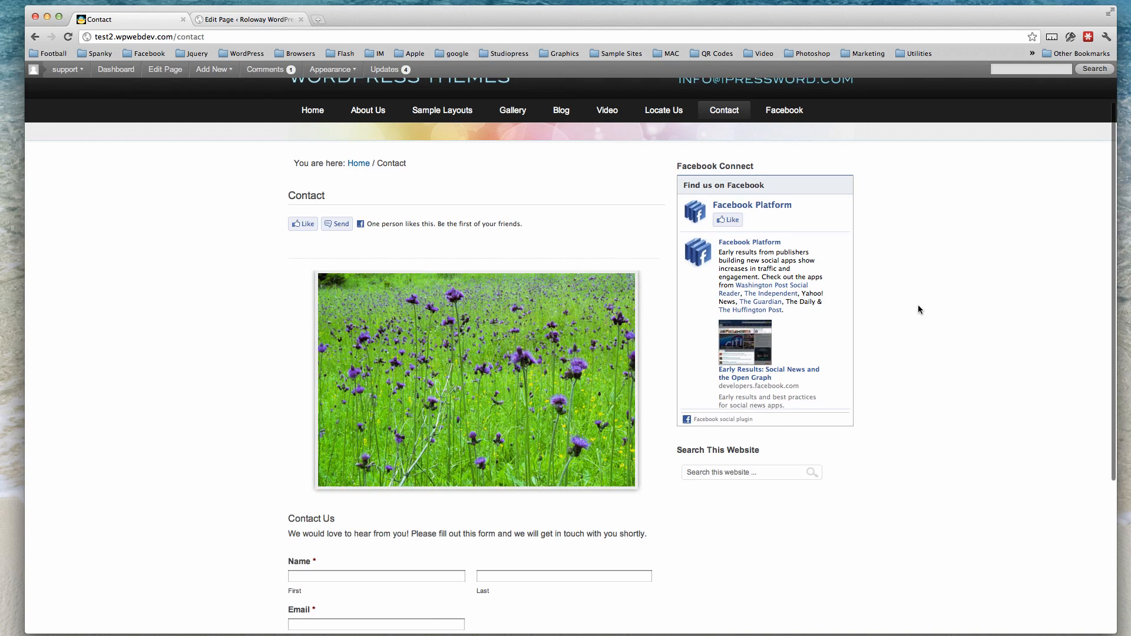
scroll(918, 308, "down", 4)
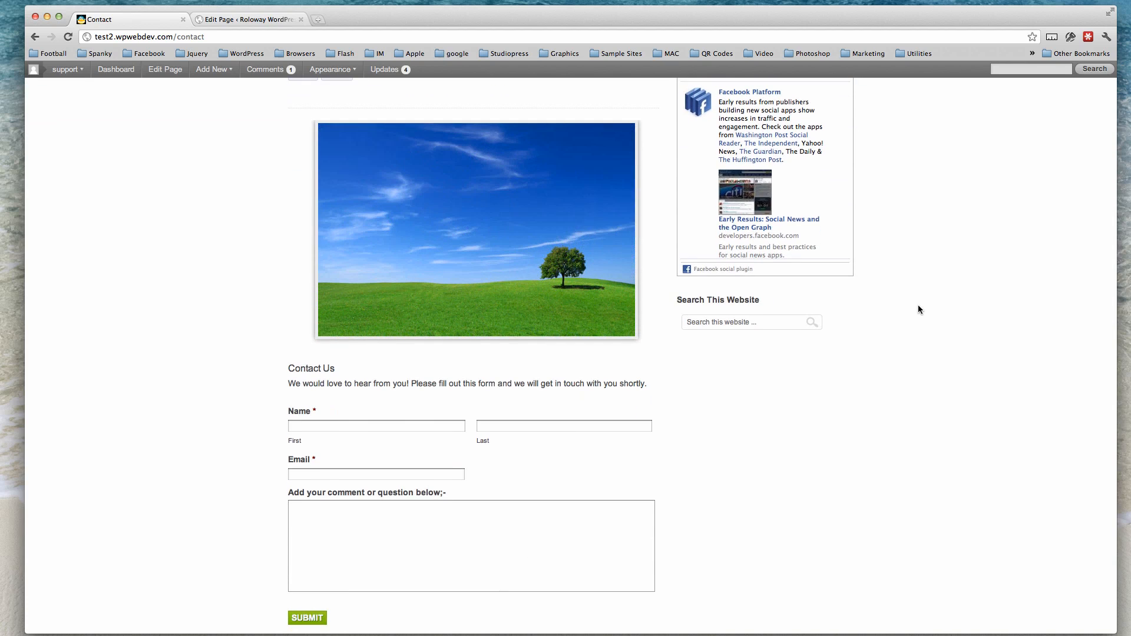
scroll(918, 305, "up", 2)
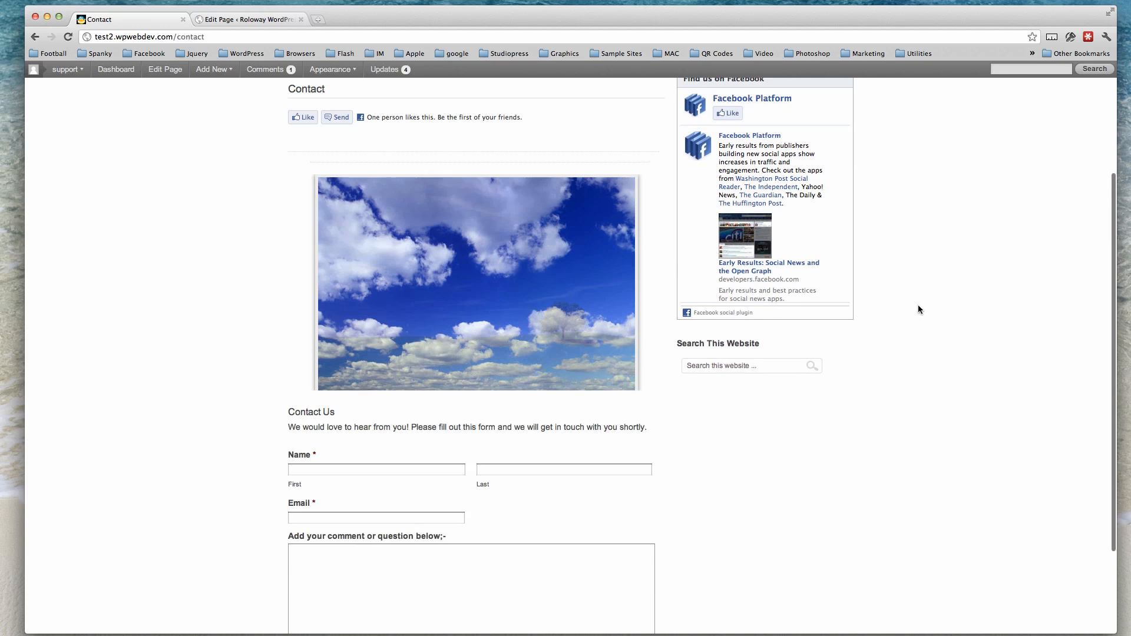
Remove the [pb_slideshow group="0"] shortcode and its empty line from the Contact page, keeping the gravityform shortcode, and update the page
left_click(235, 20)
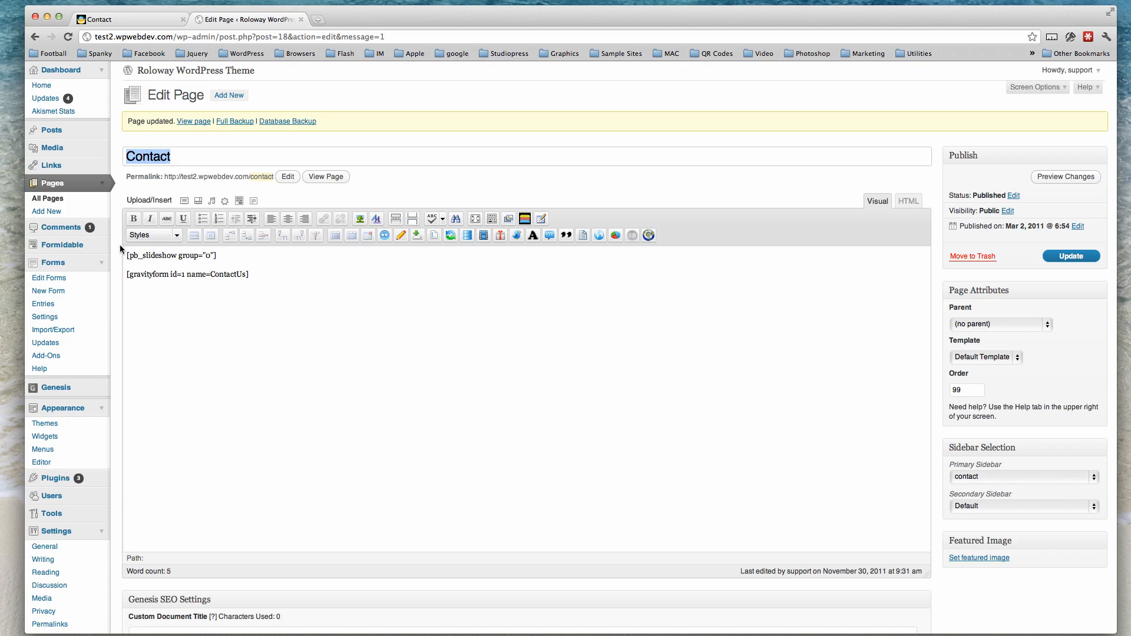
left_click_drag(126, 255, 235, 257)
key("BackSpace")
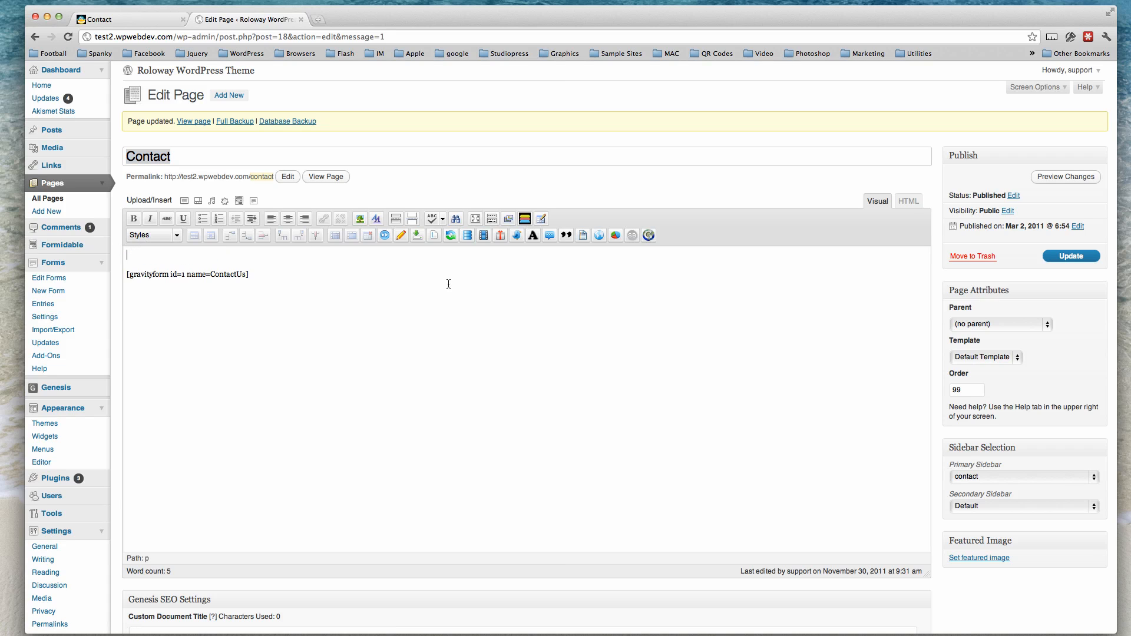
key("Delete")
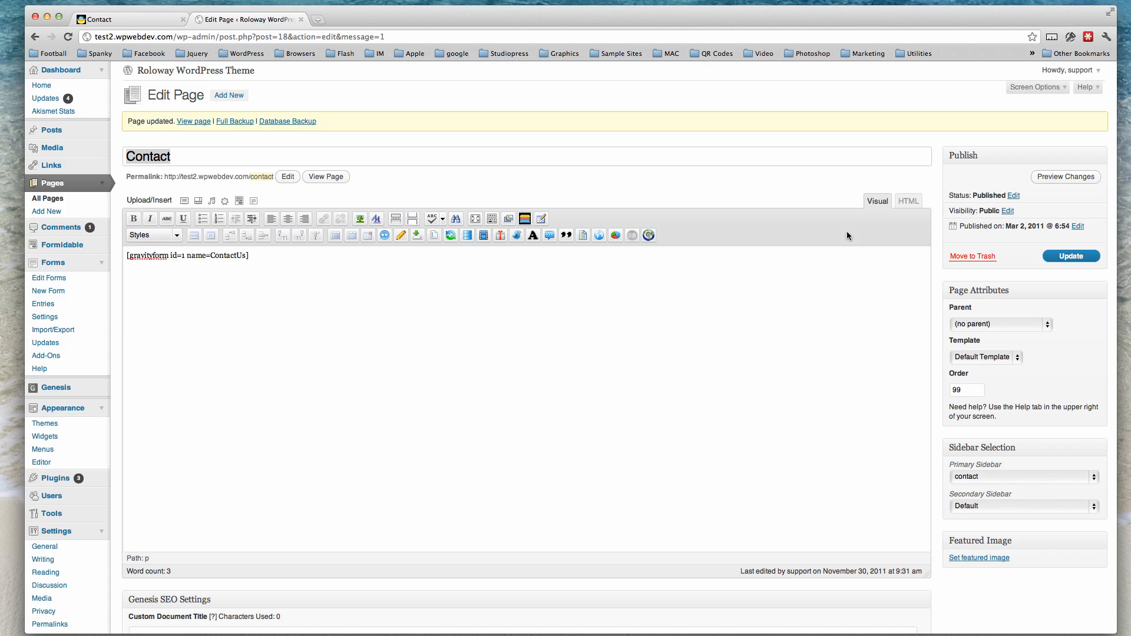
left_click(1071, 256)
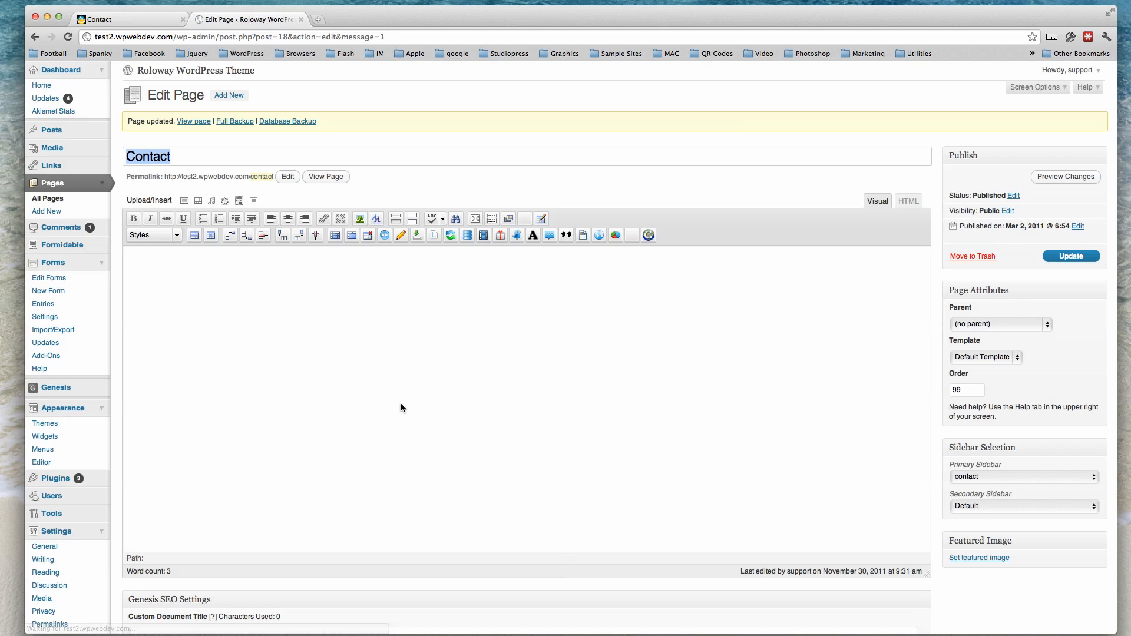
Open the DisplayBuddy Slideshow settings and add a new slideshow group named "contact page"
scroll(401, 406, "down", 6)
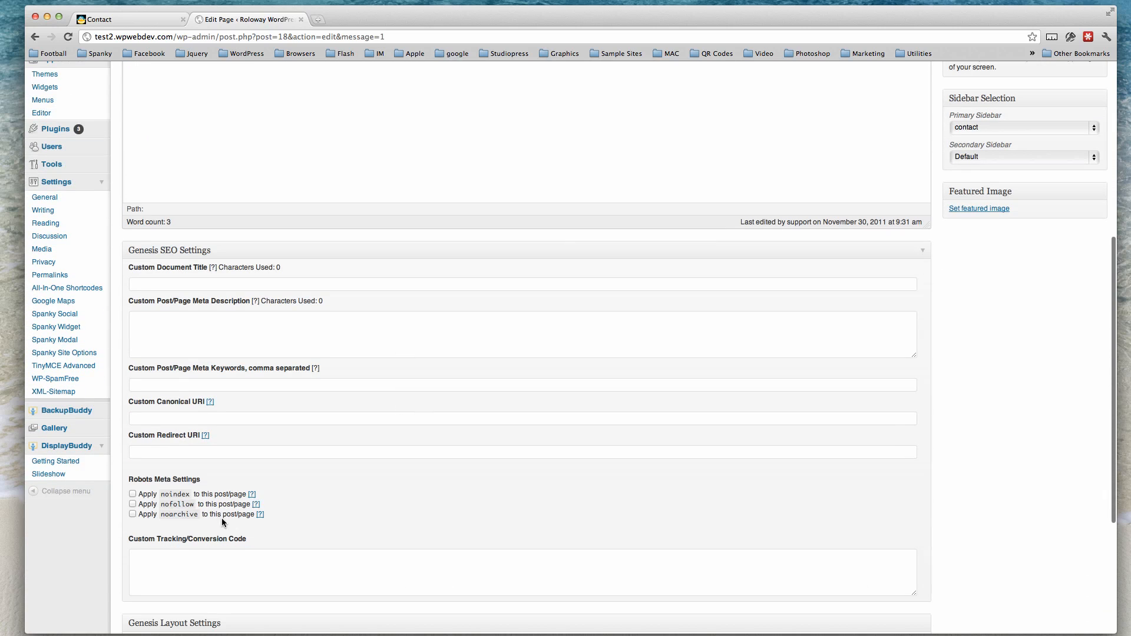
left_click(48, 473)
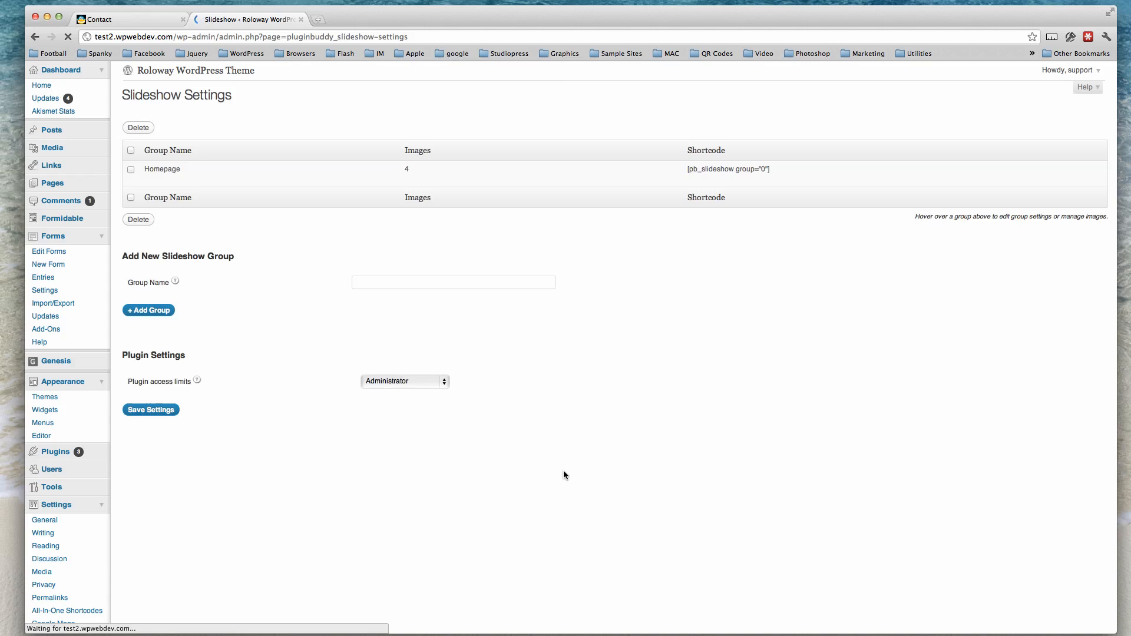
left_click(357, 282)
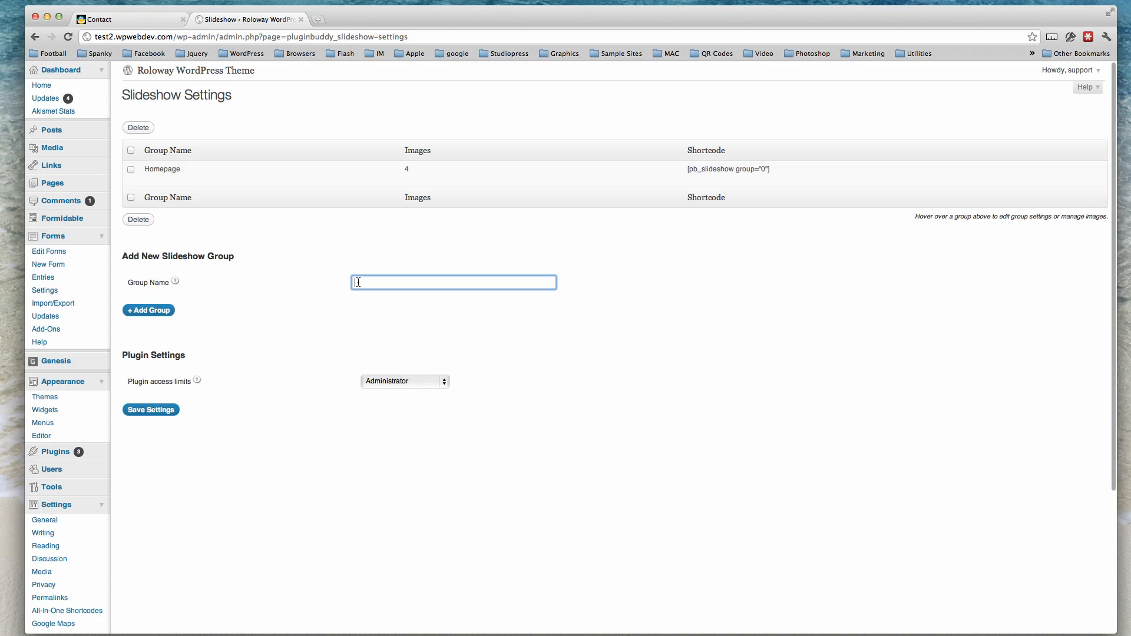
type("contact ")
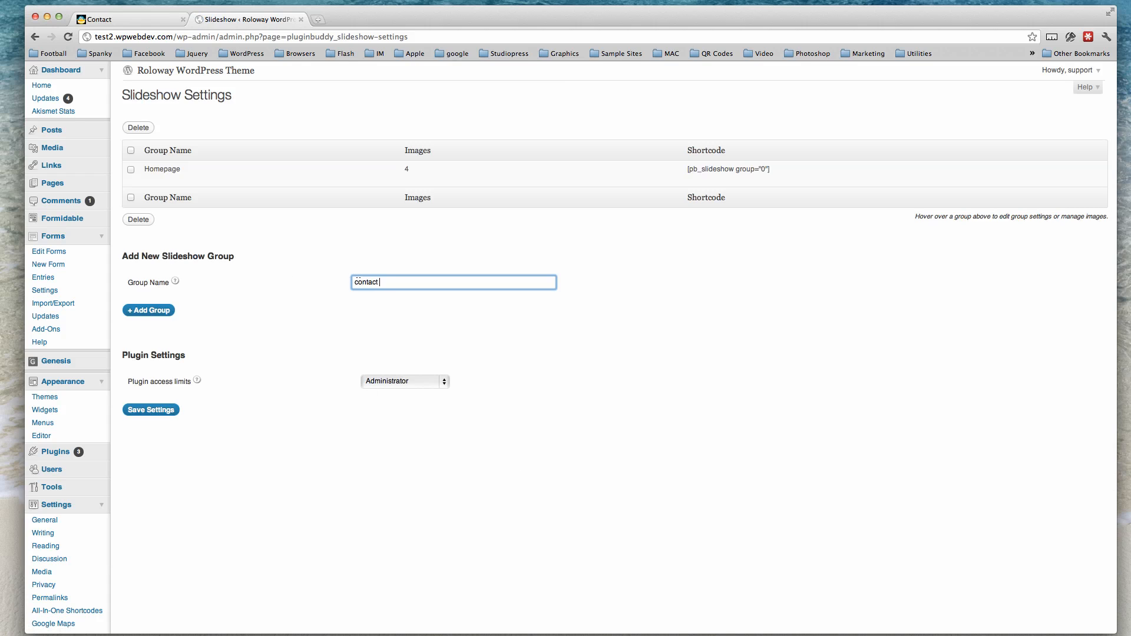
type("page")
left_click(144, 313)
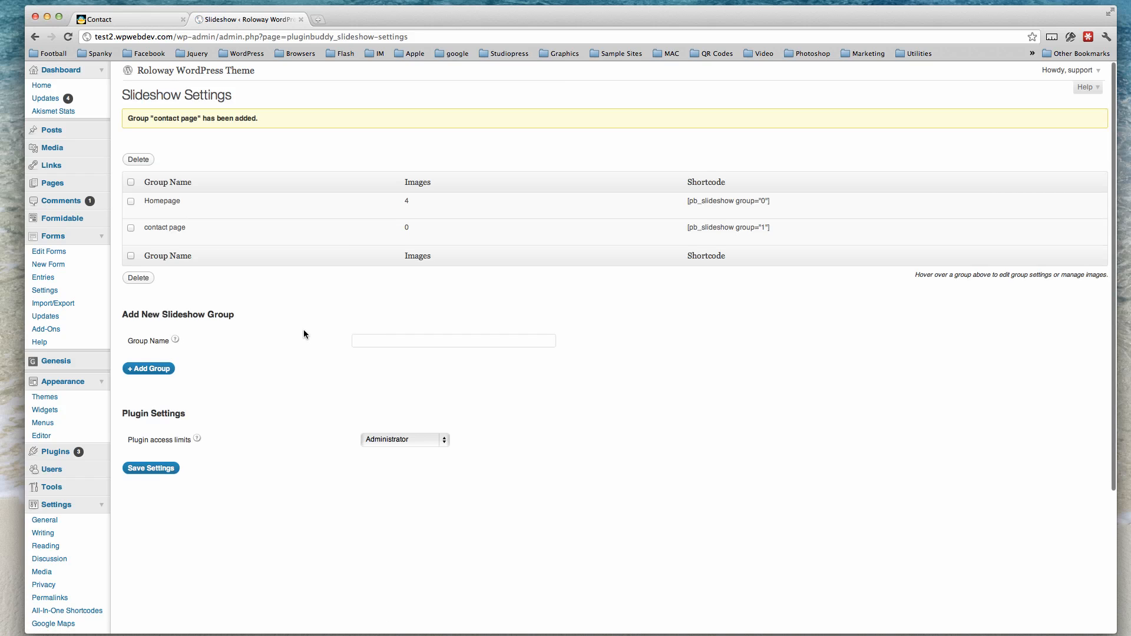
Open the "contact page" group for editing and review its image list, image dimensions, slideshow mode and slider settings
mouse_move(158, 223)
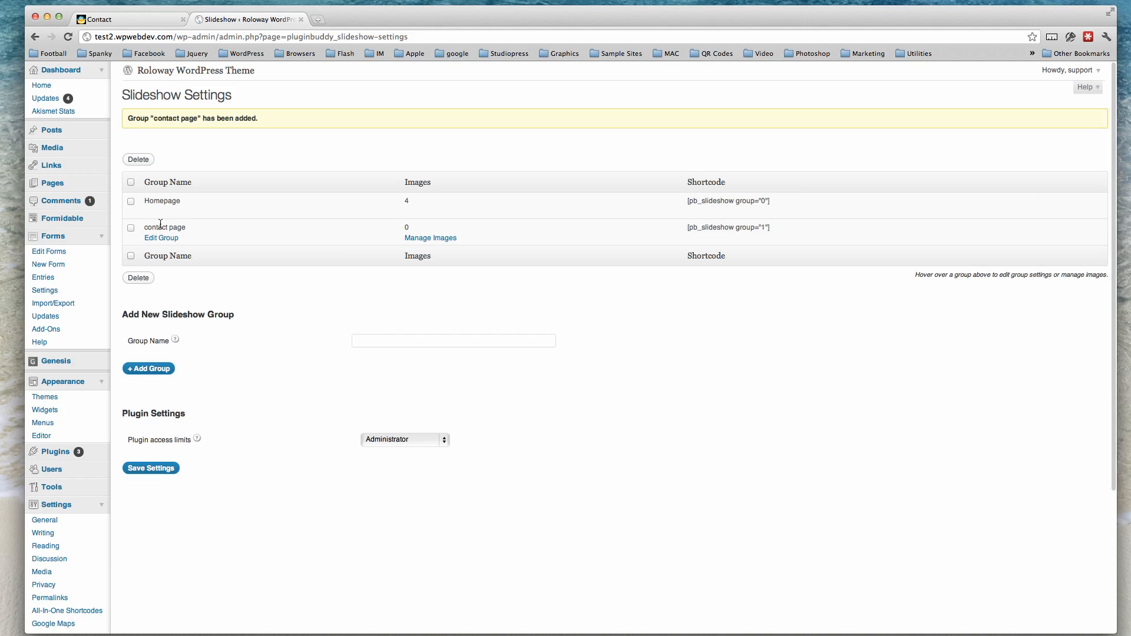
left_click(162, 238)
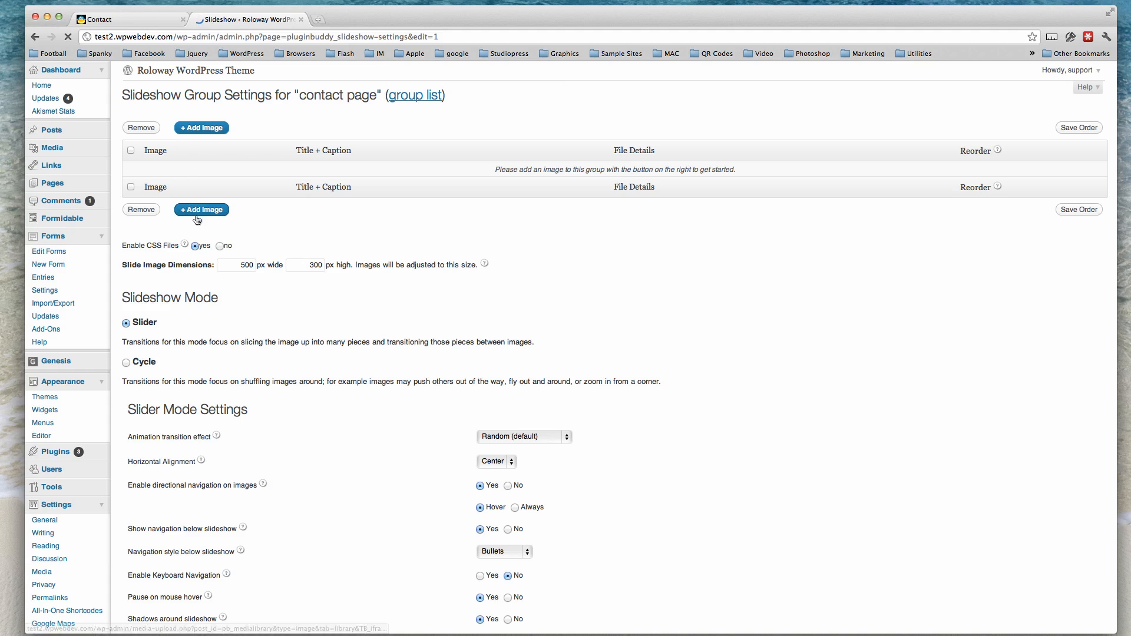
scroll(301, 444, "down", 1)
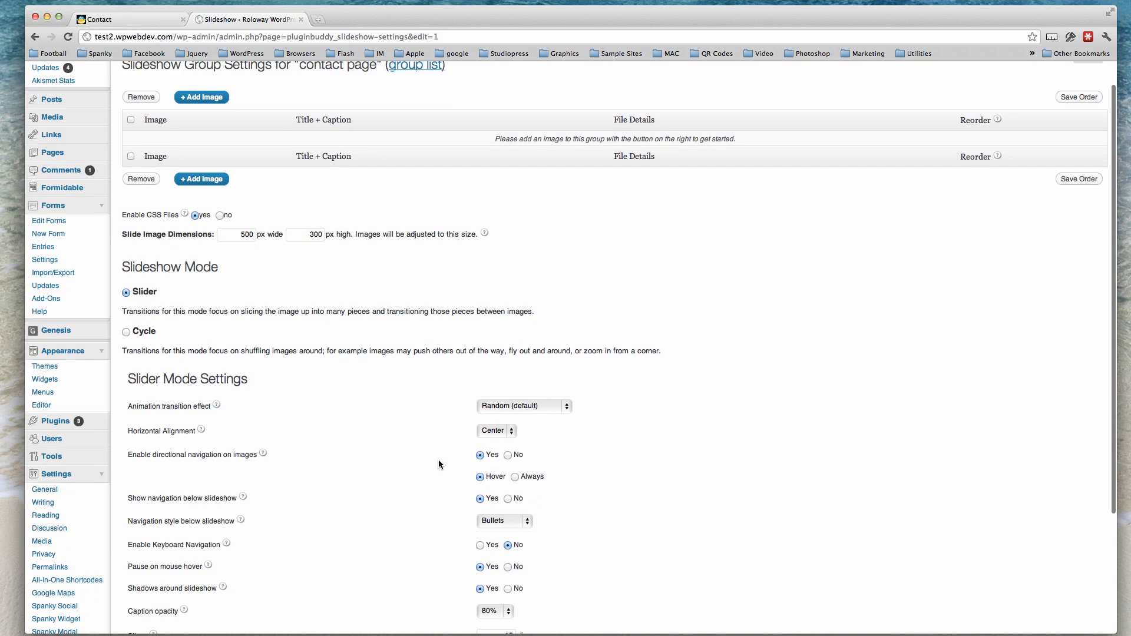
scroll(435, 512, "down", 5)
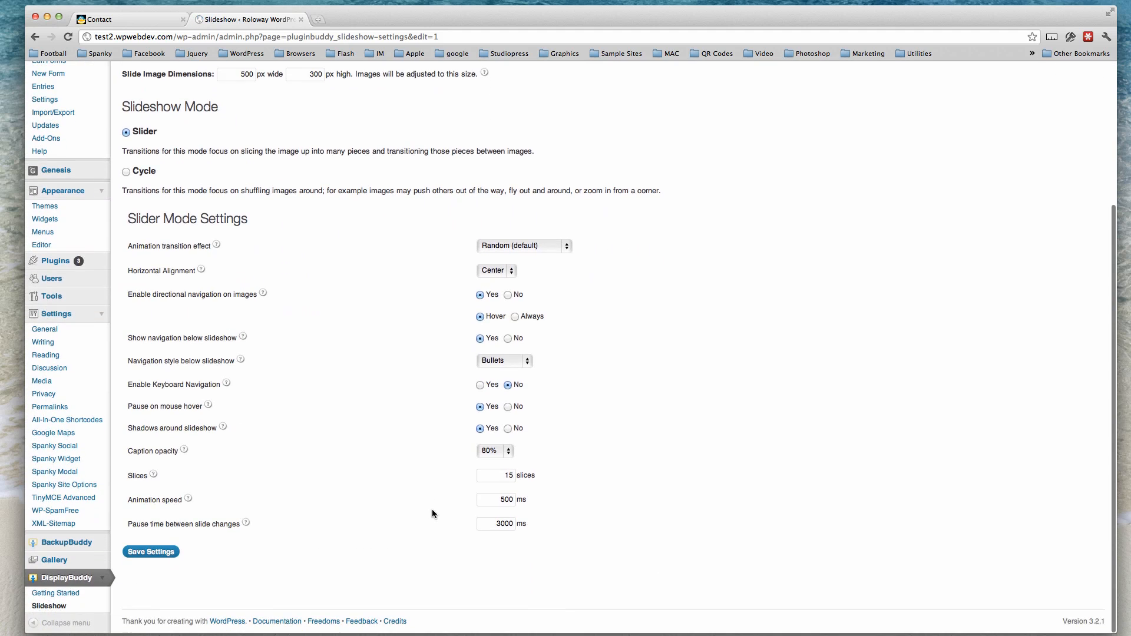
scroll(424, 505, "up", 6)
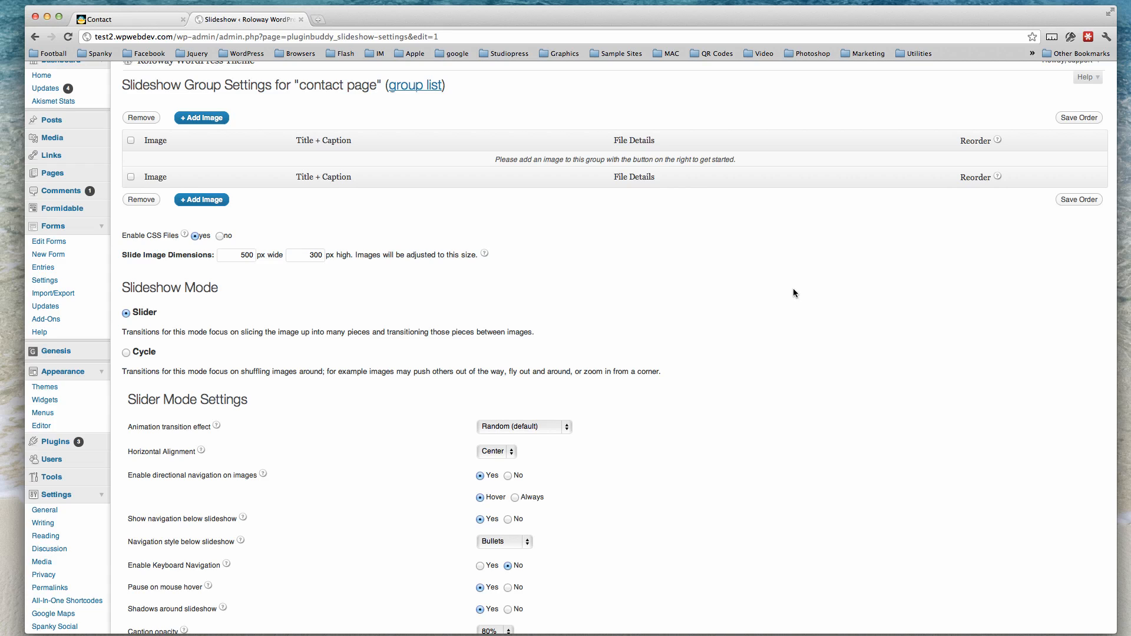
scroll(794, 291, "down", 1)
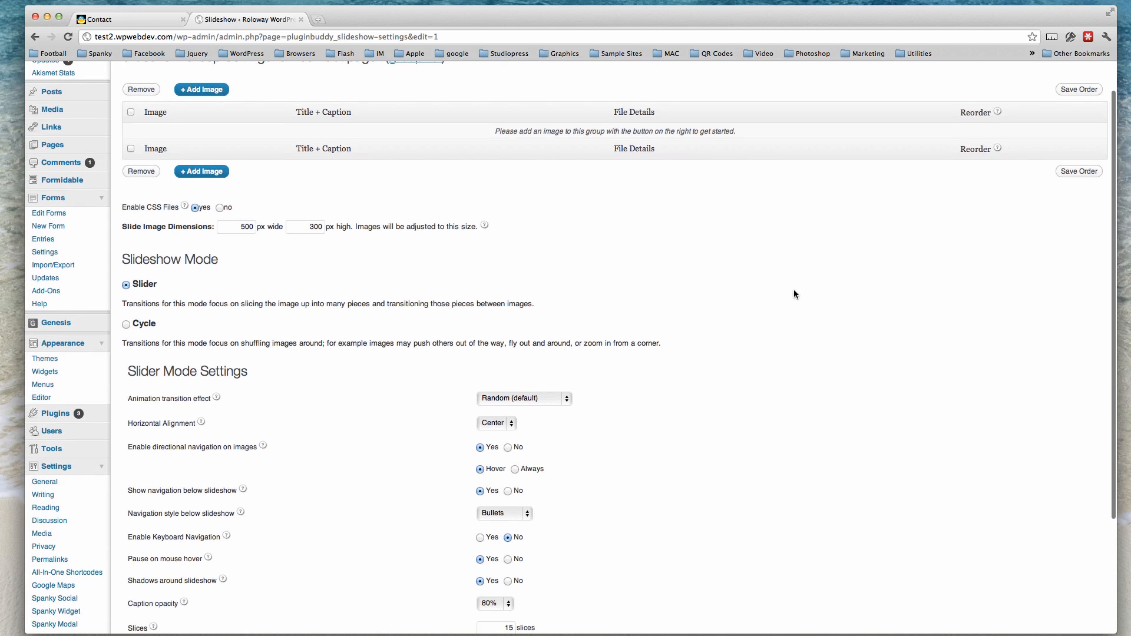